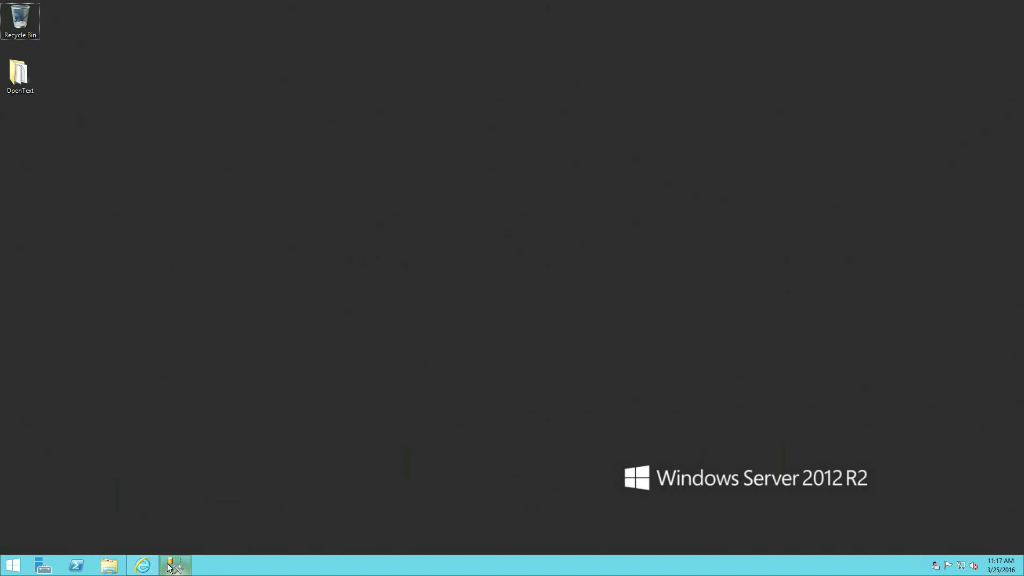
- Restore the Management Studio window with the server's databases, including DOCS, listed
{"action": "mouse_move", "coordinate": [169, 566]}
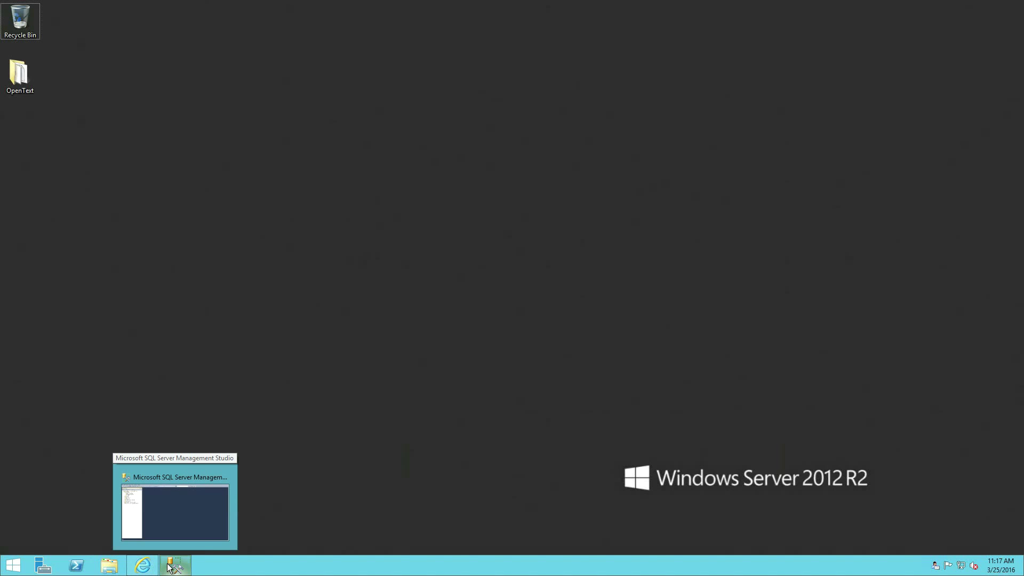
{"action": "left_click", "coordinate": [168, 567]}
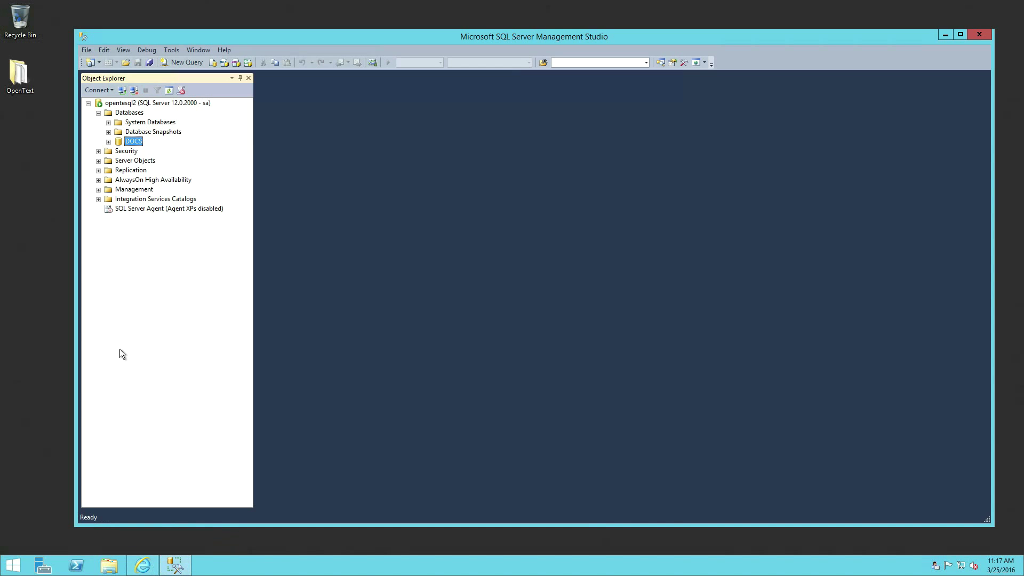
{"action": "right_click", "coordinate": [137, 143]}
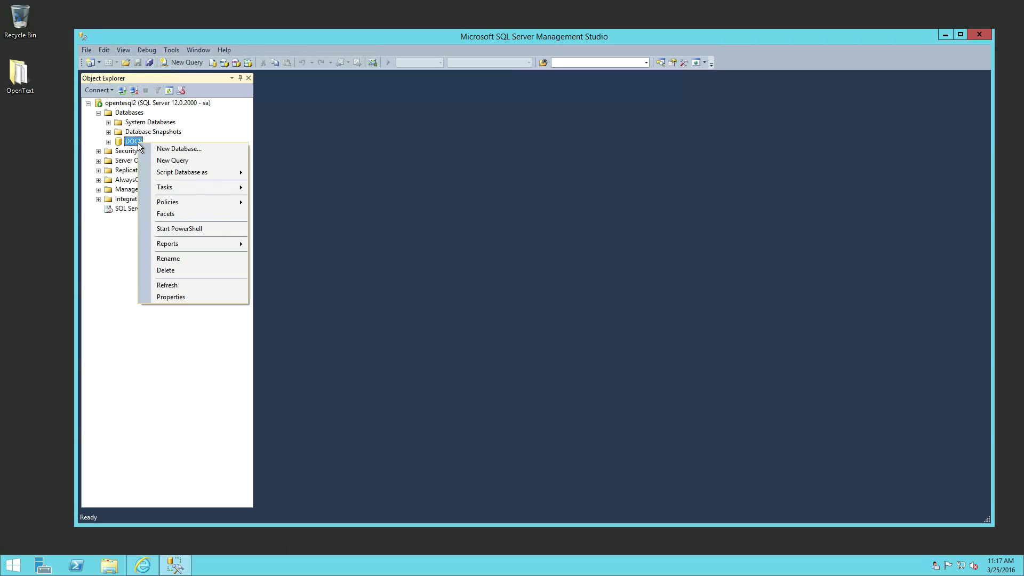
{"action": "left_click", "coordinate": [175, 297]}
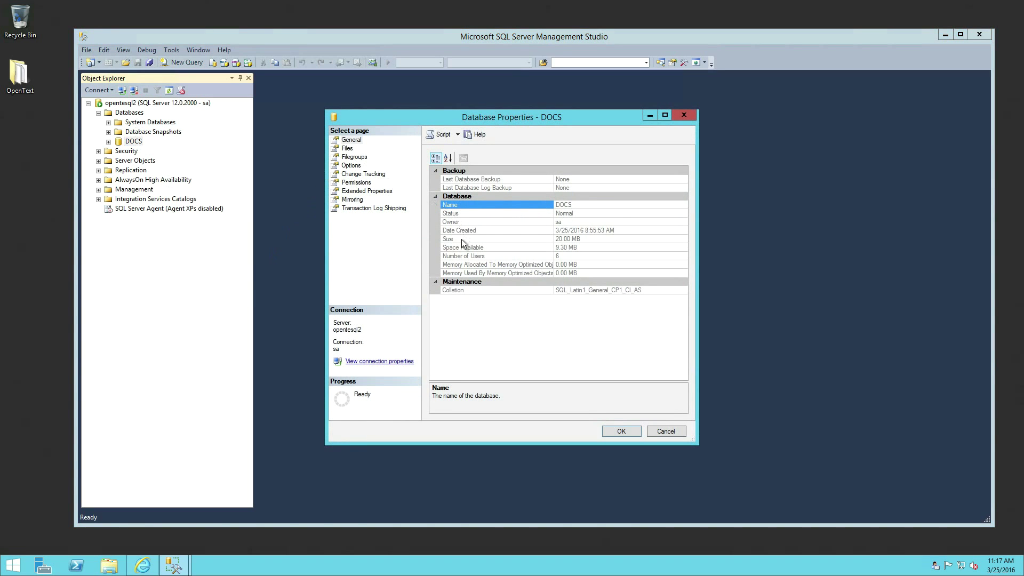
{"action": "left_click", "coordinate": [460, 241]}
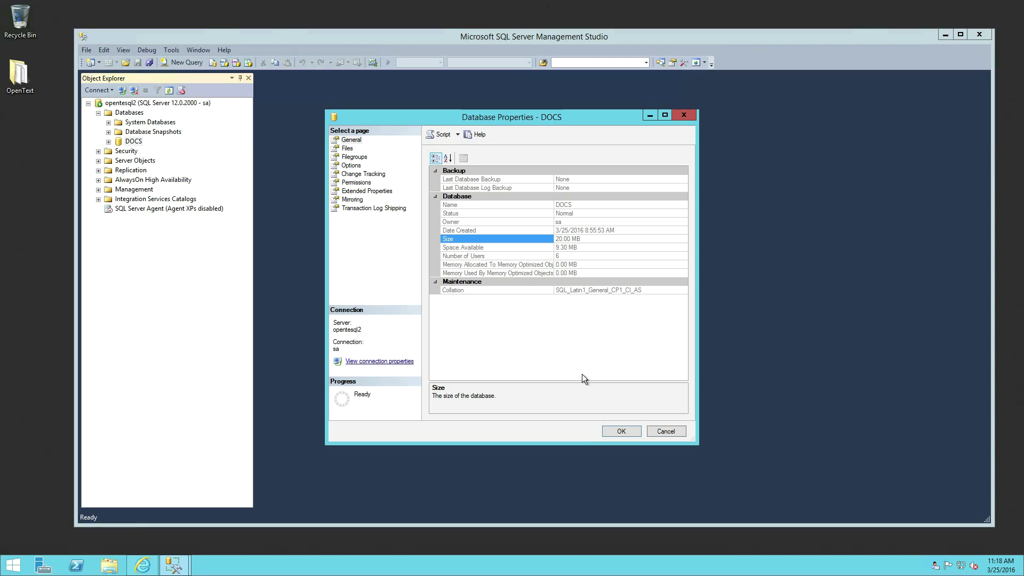
{"action": "left_click", "coordinate": [350, 167]}
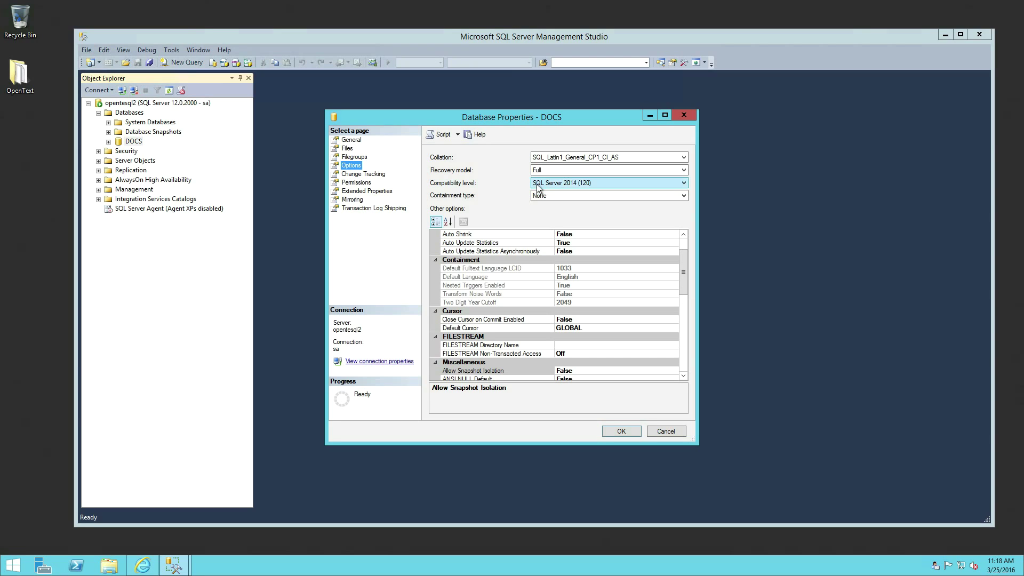
{"action": "left_click", "coordinate": [536, 184]}
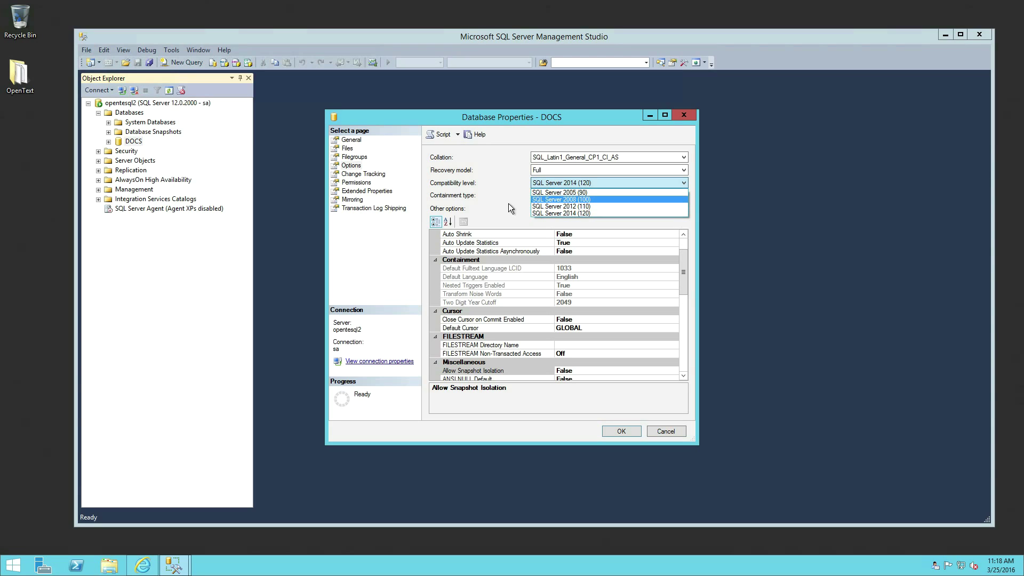
{"action": "left_click", "coordinate": [558, 213]}
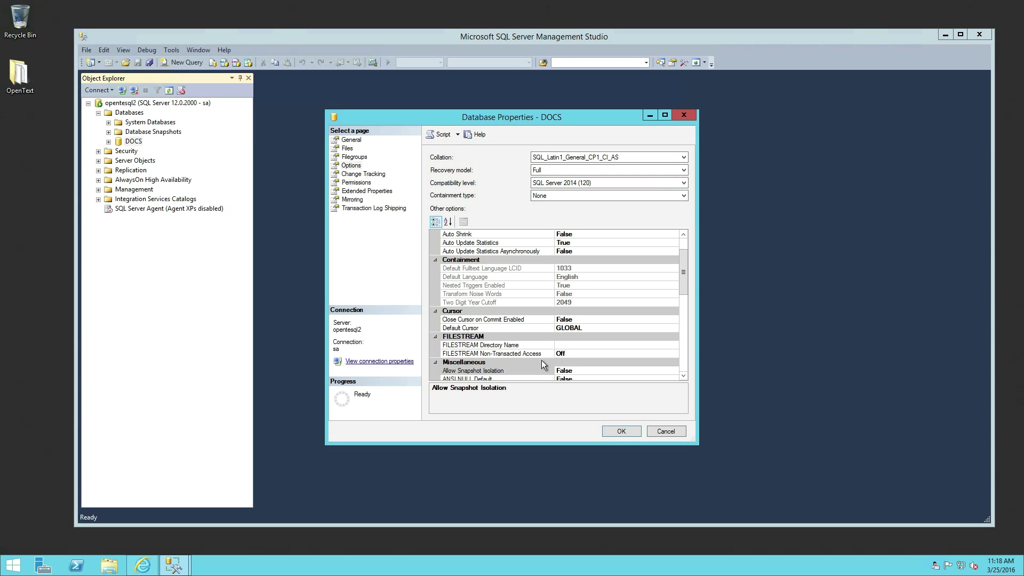
{"action": "left_click", "coordinate": [609, 431]}
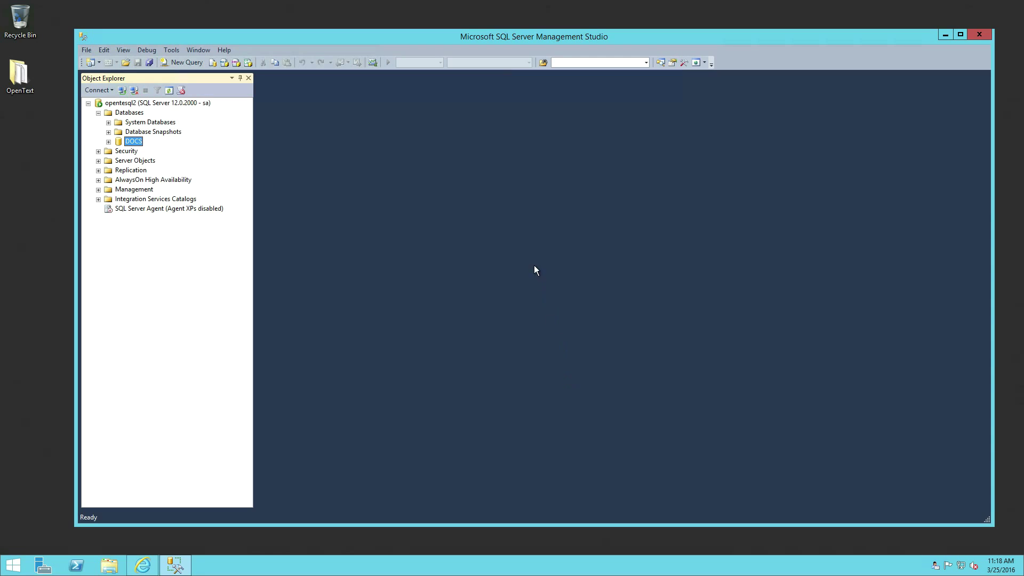
- Query VERSION from DOCSADM.DOCSPARMS to confirm 5.3.1.0, then minimize Management Studio
{"action": "left_click", "coordinate": [182, 63]}
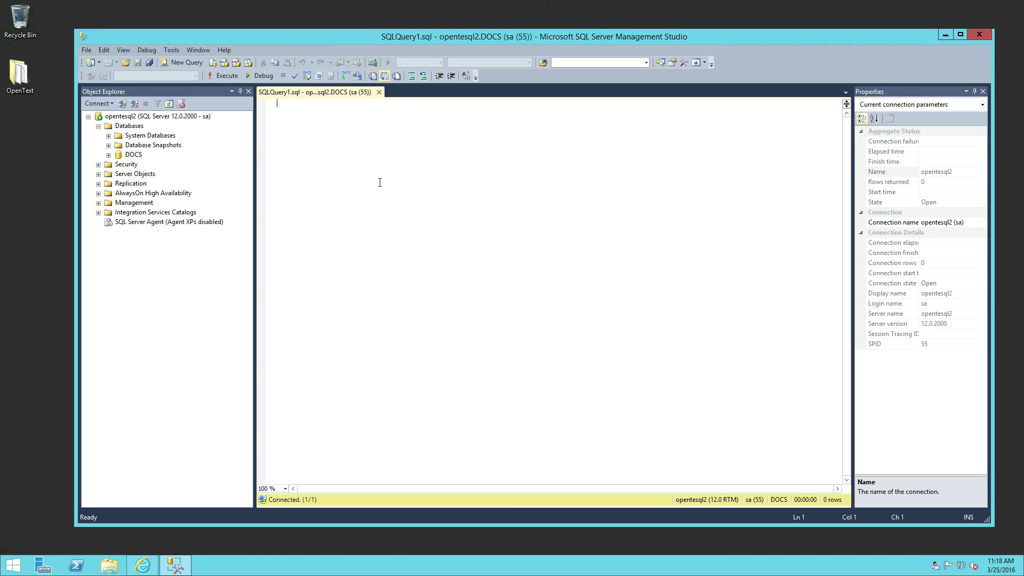
{"action": "type", "text": "SELECT"}
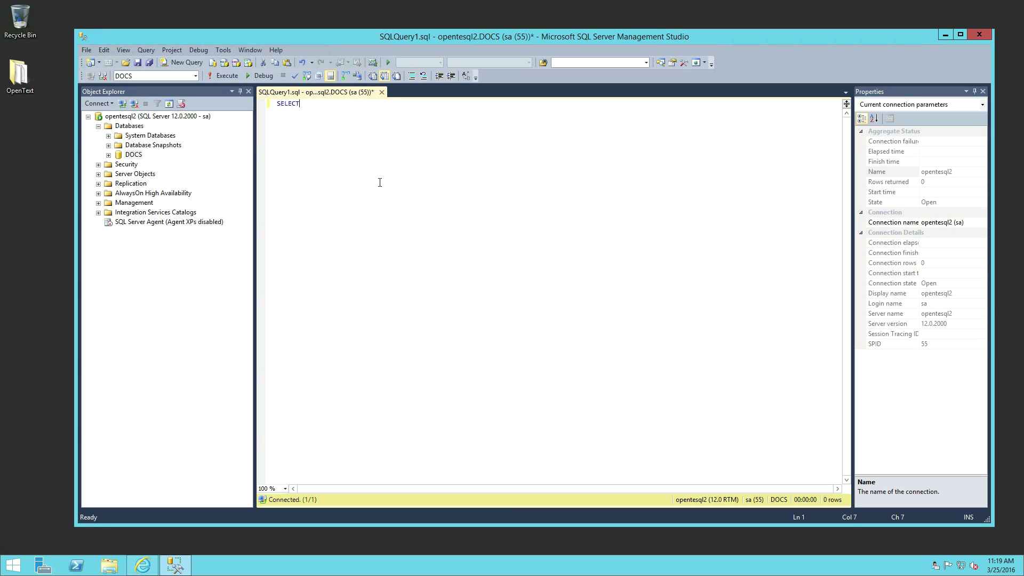
{"action": "type", "text": " VERSION FROM D"}
{"action": "type", "text": "OS"}
{"action": "type", "text": "SADM"}
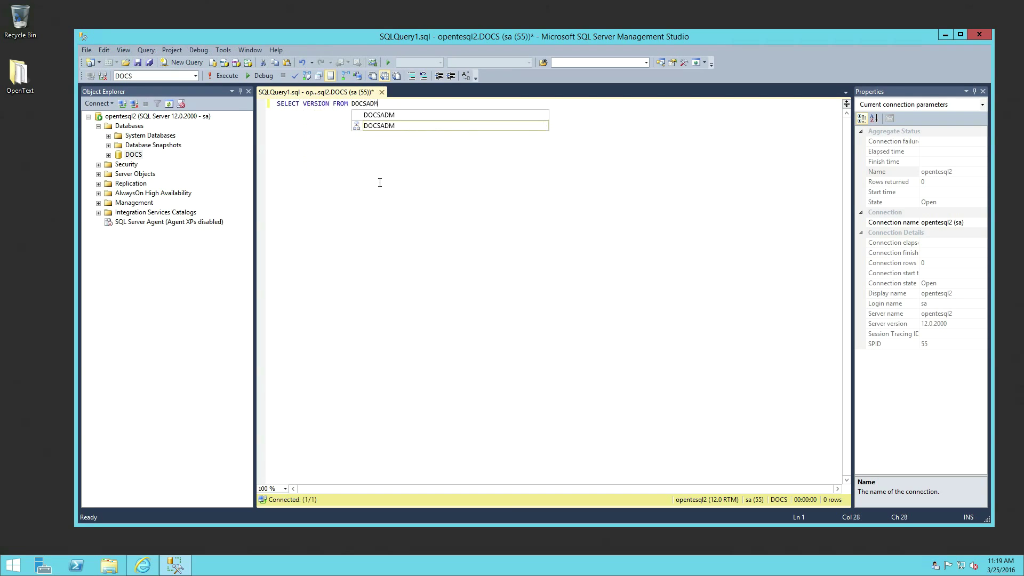
{"action": "type", "text": ".DOC"}
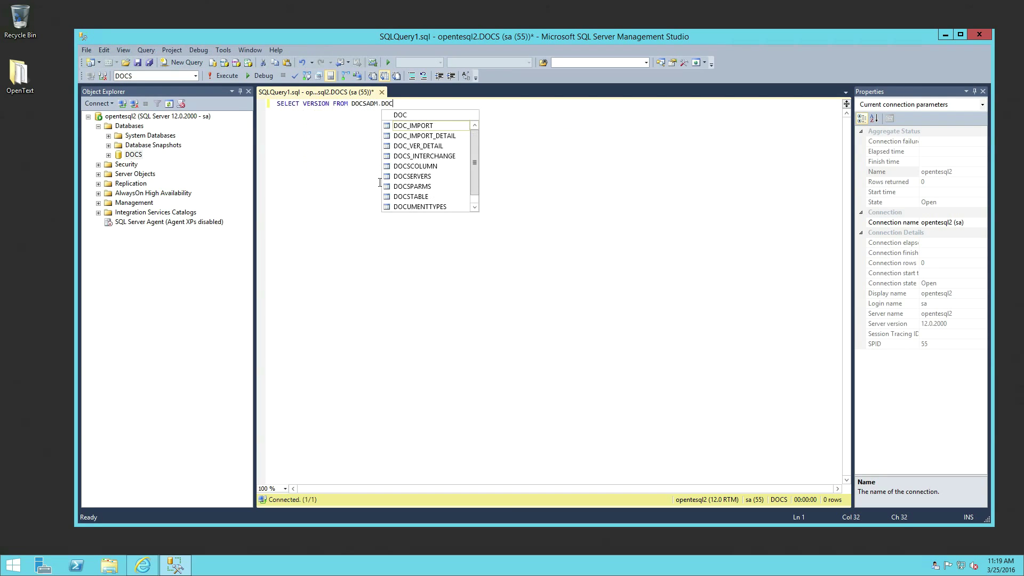
{"action": "type", "text": "SAPAR"}
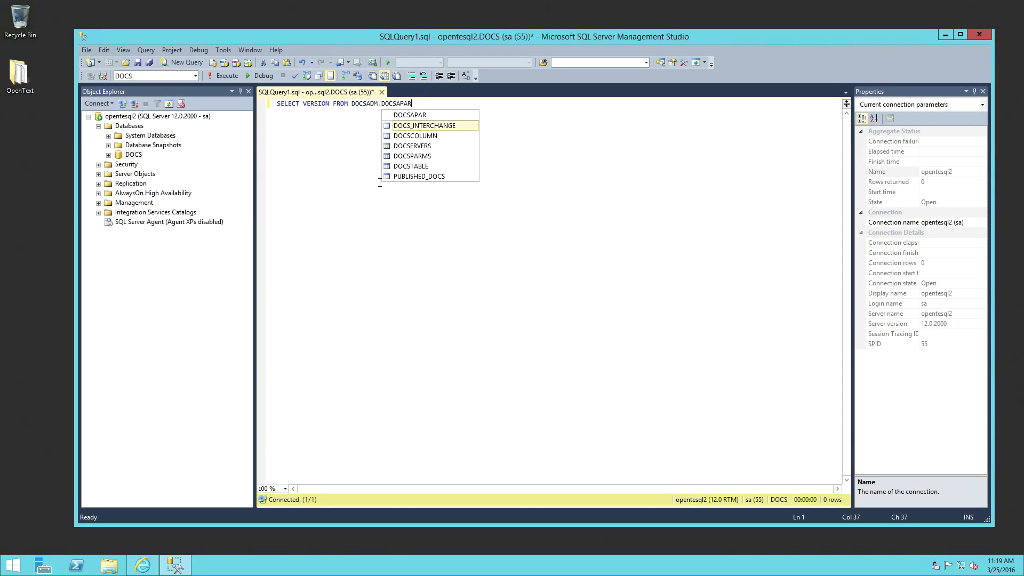
{"action": "key", "text": "Down"}
{"action": "key", "text": "Down"}
{"action": "key", "text": "Down"}
{"action": "key", "text": "Return"}
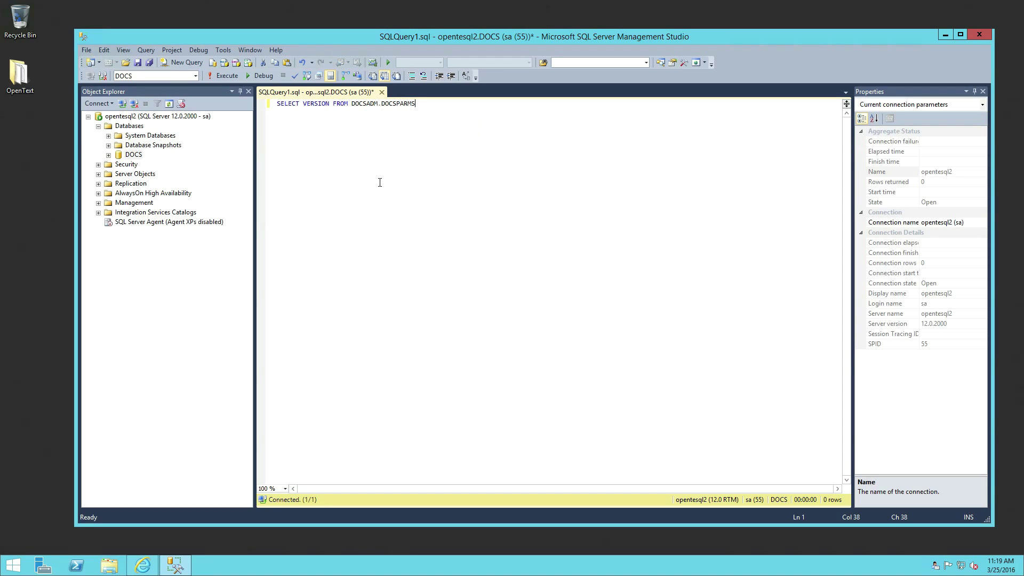
{"action": "left_click", "coordinate": [228, 76]}
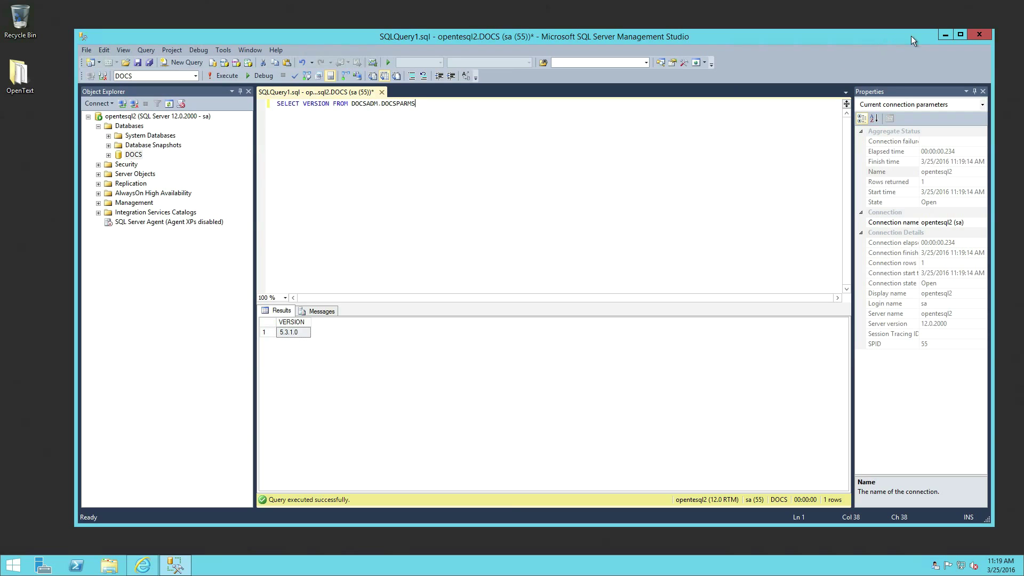
{"action": "left_click", "coordinate": [943, 35]}
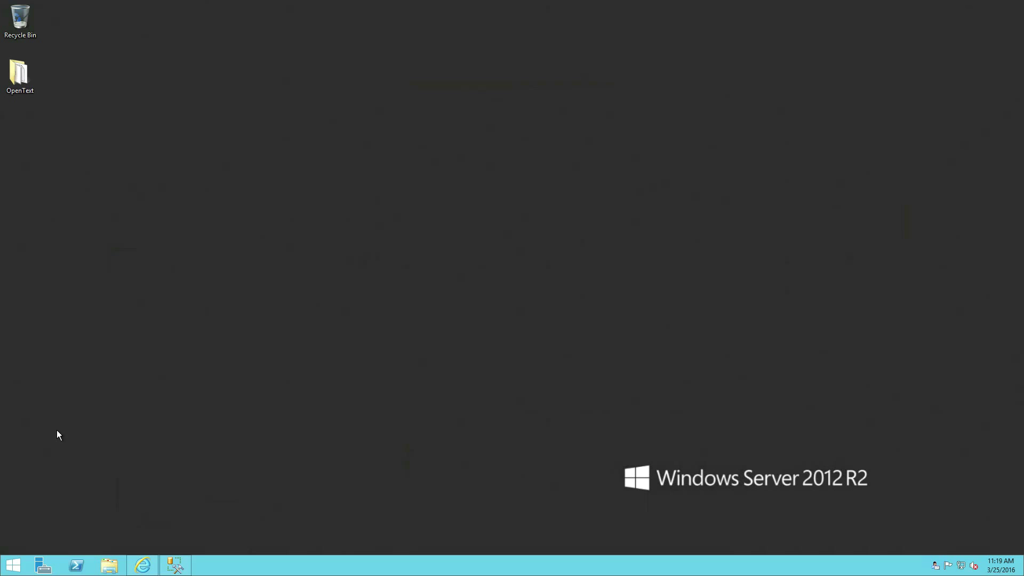
- Confirm eDOCS DM 5.3.1 Server Patch 6 is among installed updates in Programs and Features, then close it
{"action": "key", "text": "super+x"}
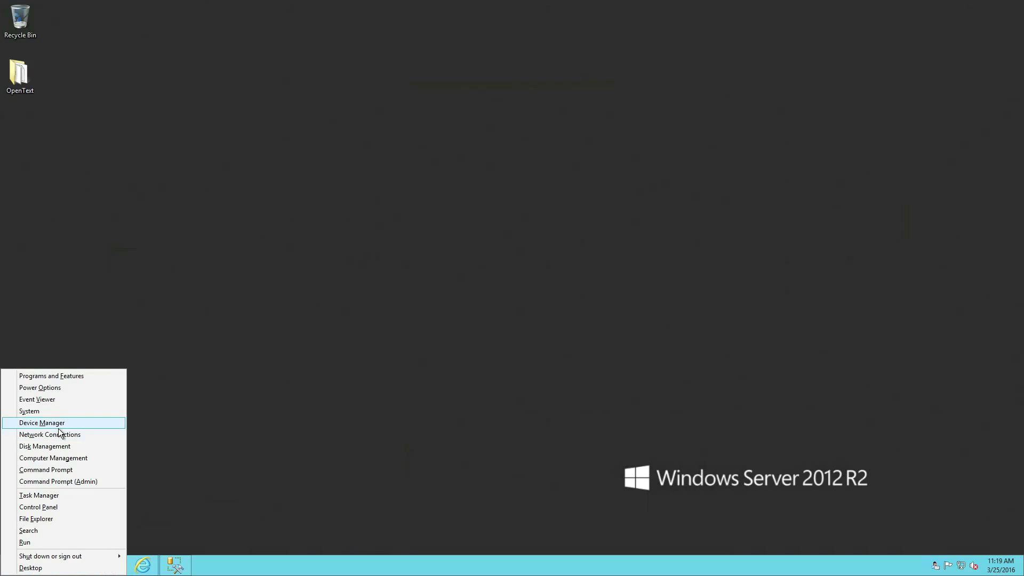
{"action": "left_click", "coordinate": [42, 508]}
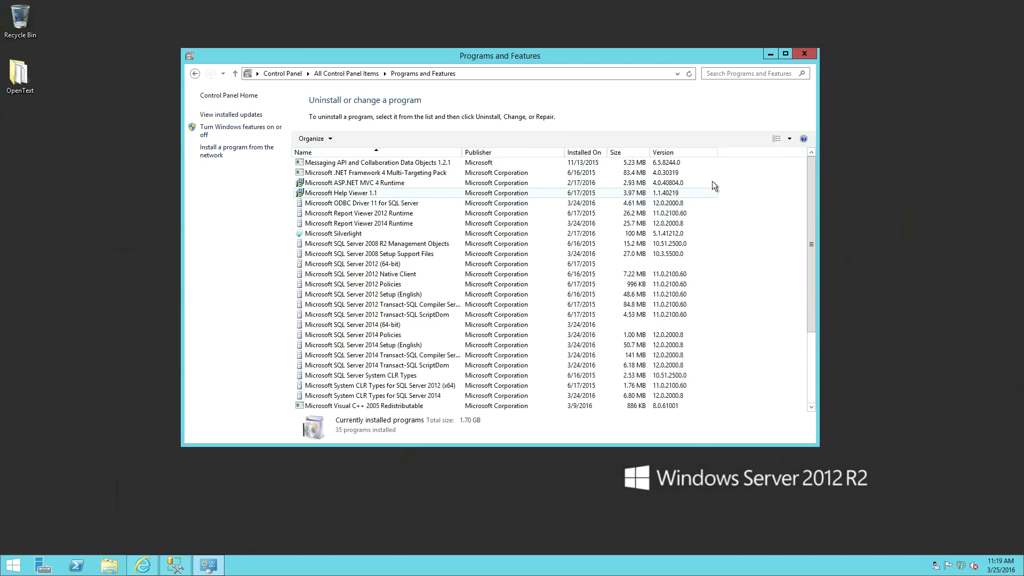
{"action": "scroll", "coordinate": [384, 251], "scroll_direction": "down", "scroll_amount": 4}
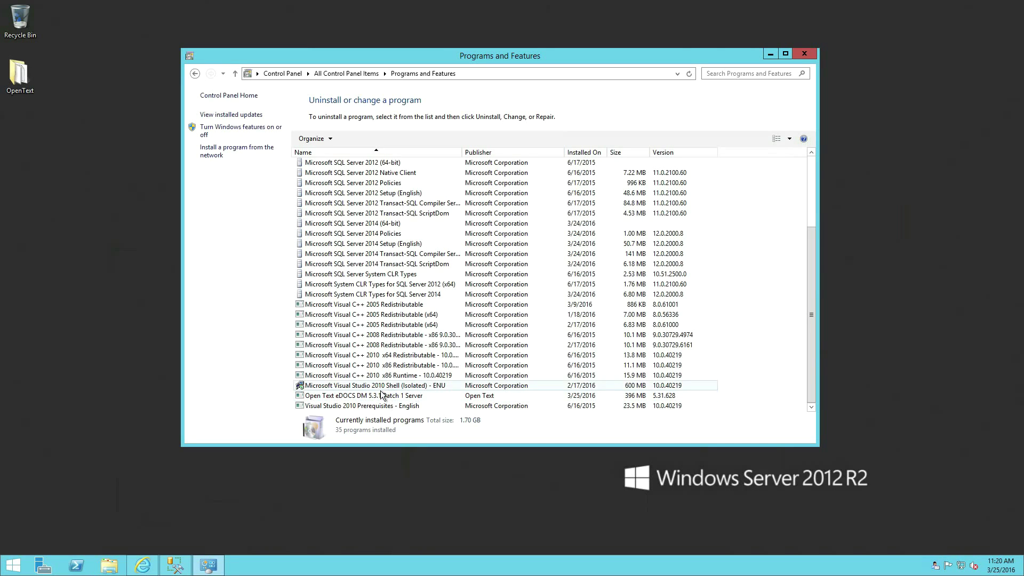
{"action": "left_click", "coordinate": [221, 114]}
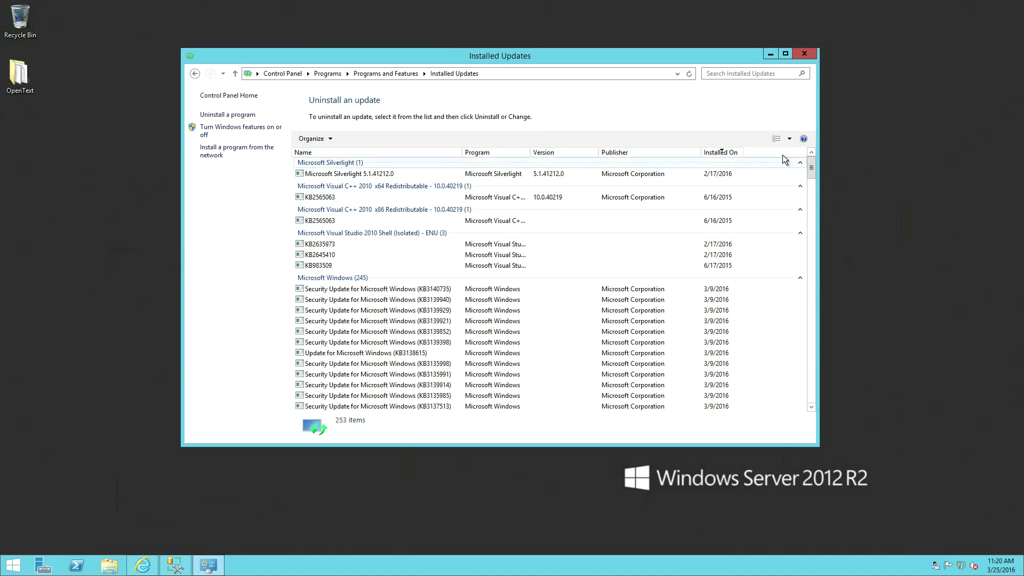
{"action": "left_click_drag", "start_coordinate": [811, 171], "coordinate": [798, 397]}
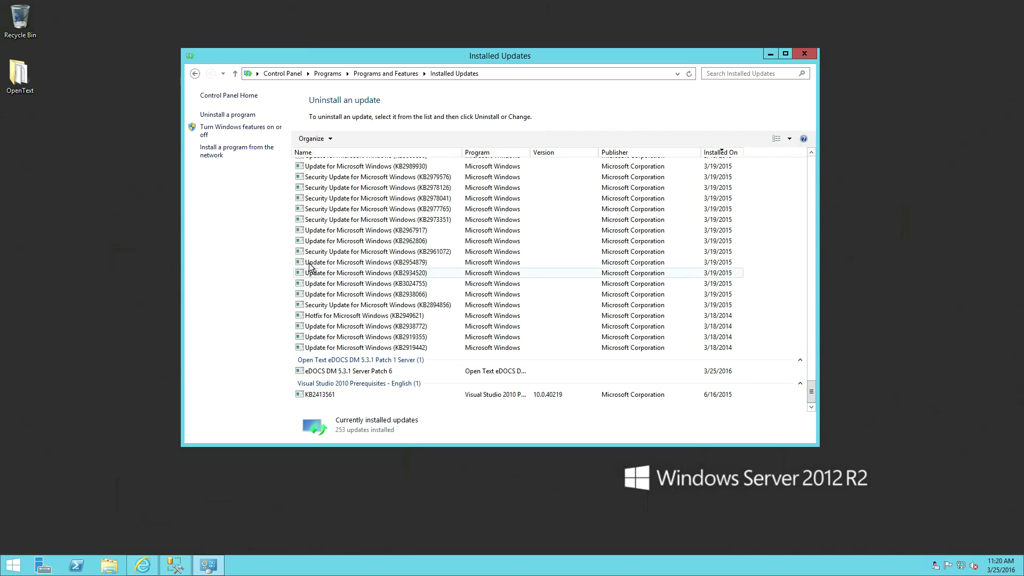
{"action": "left_click", "coordinate": [232, 115]}
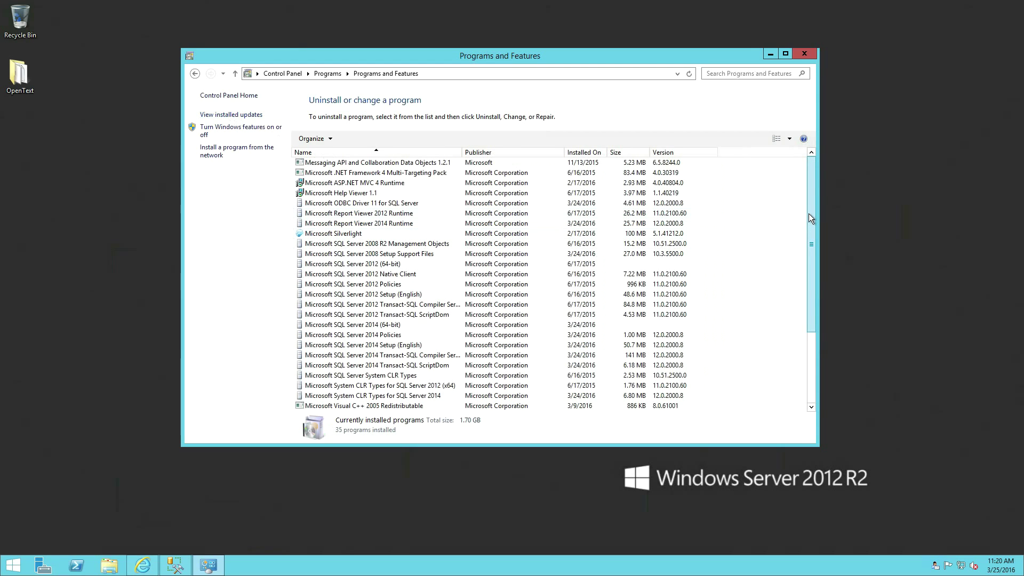
{"action": "left_click", "coordinate": [802, 55]}
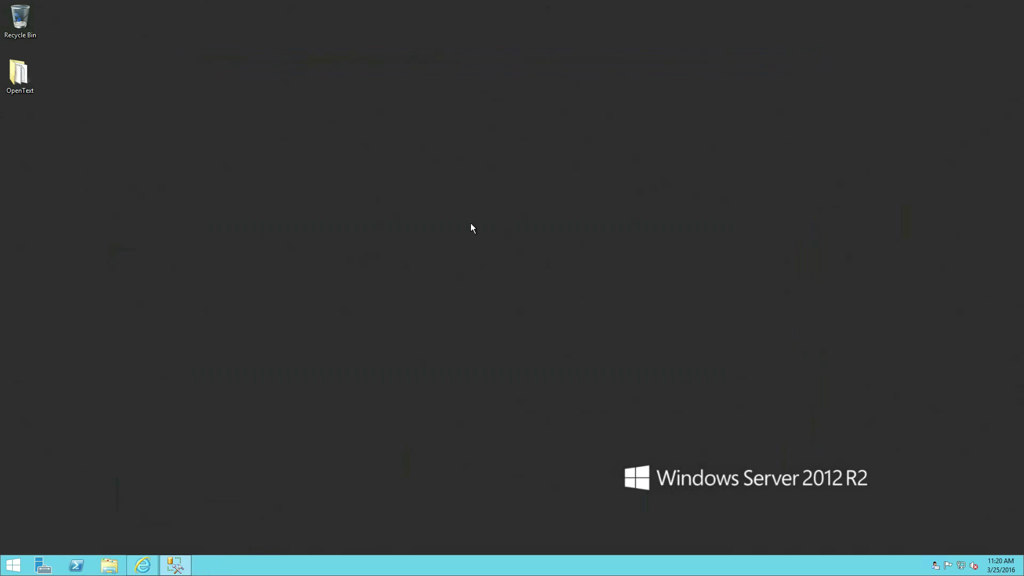
- Open Upgrade Notes.txt from the OpenText desktop folder in Notepad
{"action": "double_click", "coordinate": [19, 81]}
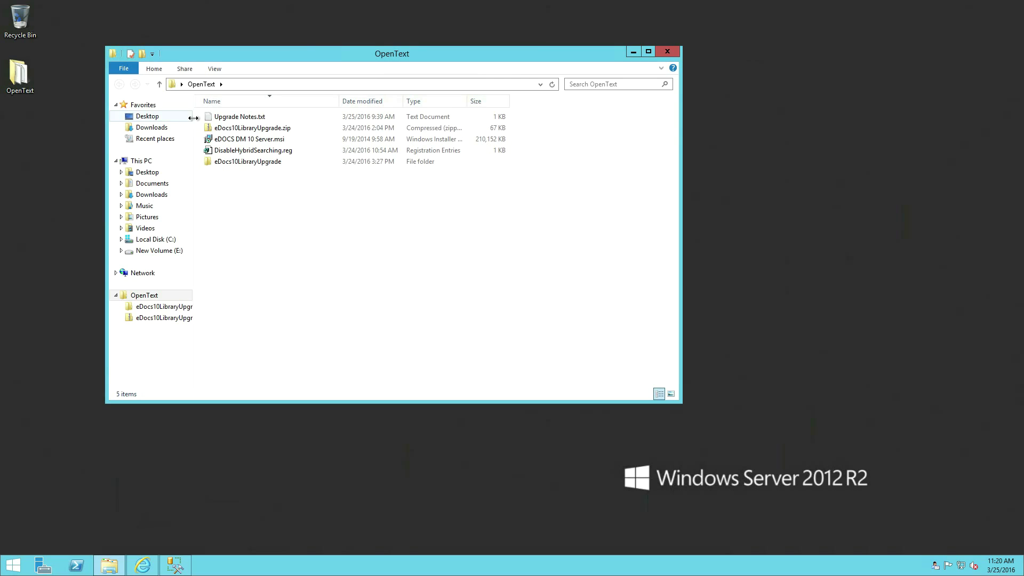
{"action": "double_click", "coordinate": [226, 118]}
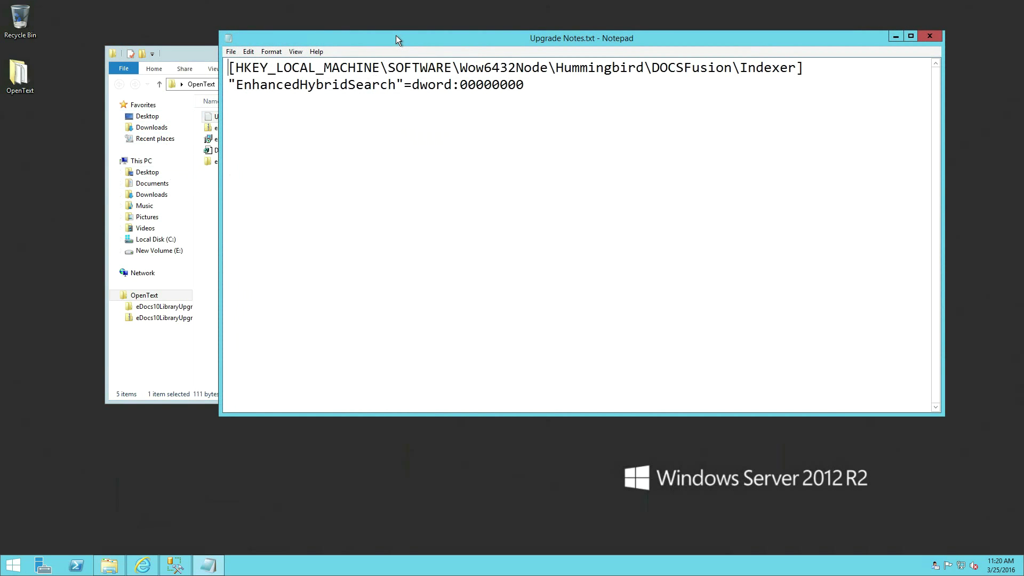
{"action": "left_click_drag", "start_coordinate": [395, 36], "coordinate": [374, 35]}
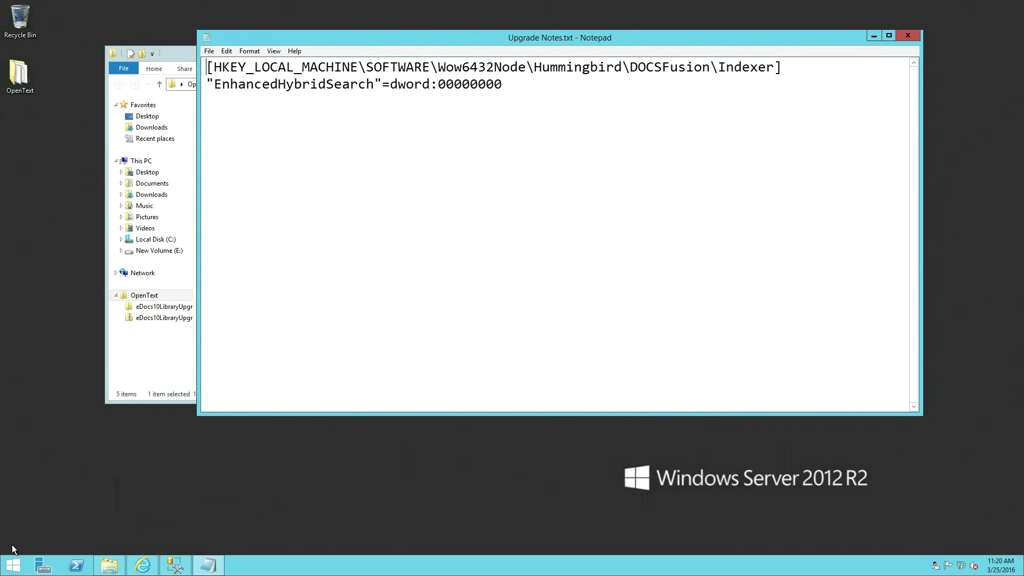
{"action": "left_click", "coordinate": [13, 564]}
- Launch Registry Editor from Run and check the registry path in the upgrade notes
{"action": "right_click", "coordinate": [13, 564]}
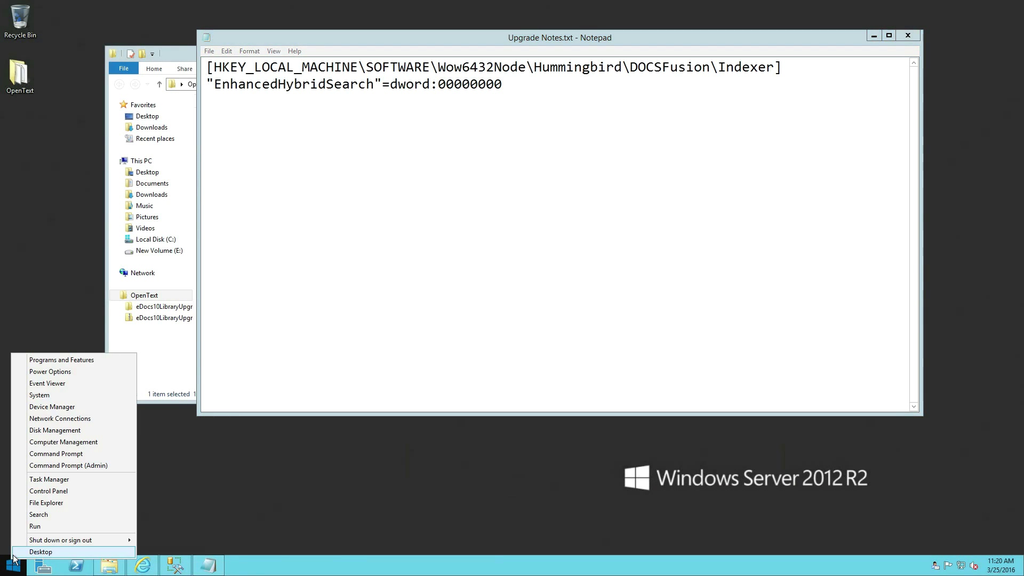
{"action": "left_click", "coordinate": [28, 524]}
{"action": "key", "text": "Return"}
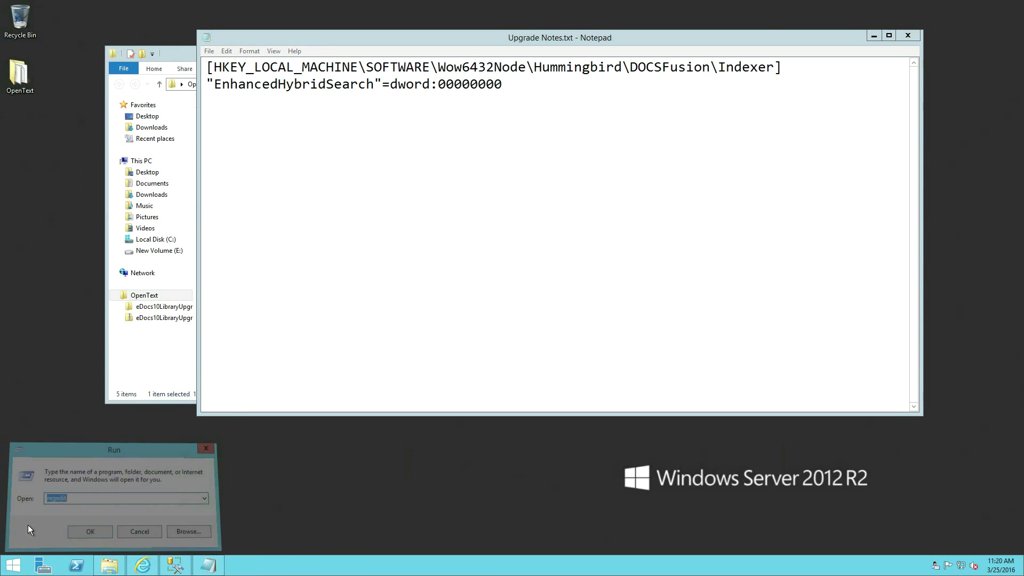
{"action": "left_click_drag", "start_coordinate": [331, 14], "coordinate": [344, 147]}
{"action": "left_click_drag", "start_coordinate": [357, 362], "coordinate": [351, 176]}
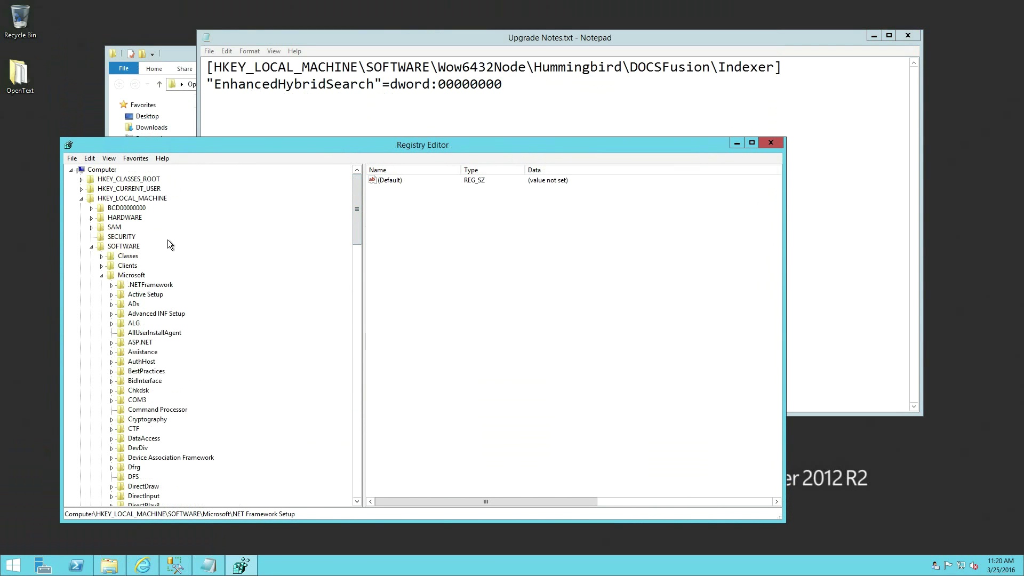
{"action": "left_click", "coordinate": [91, 246]}
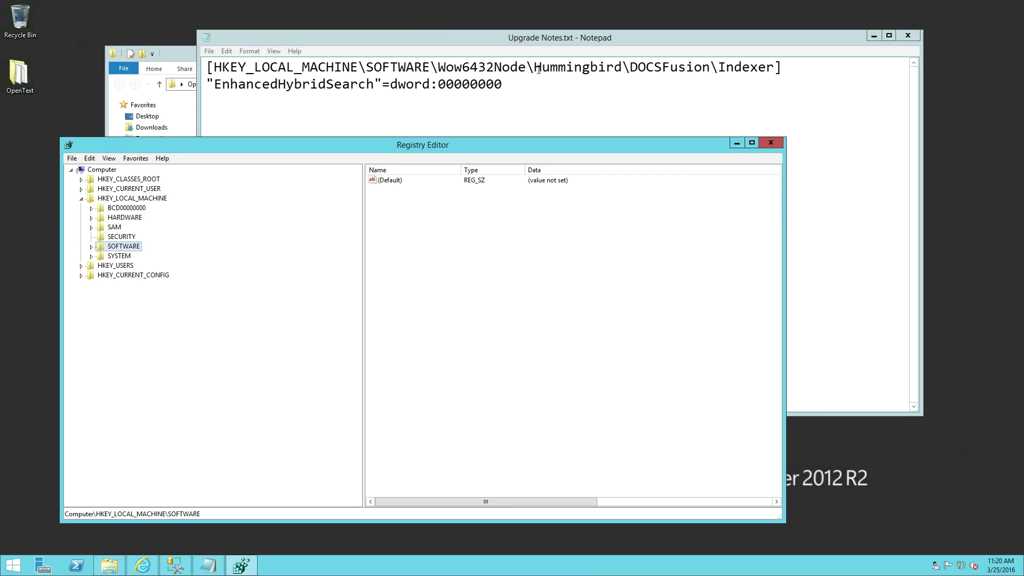
{"action": "left_click", "coordinate": [558, 110]}
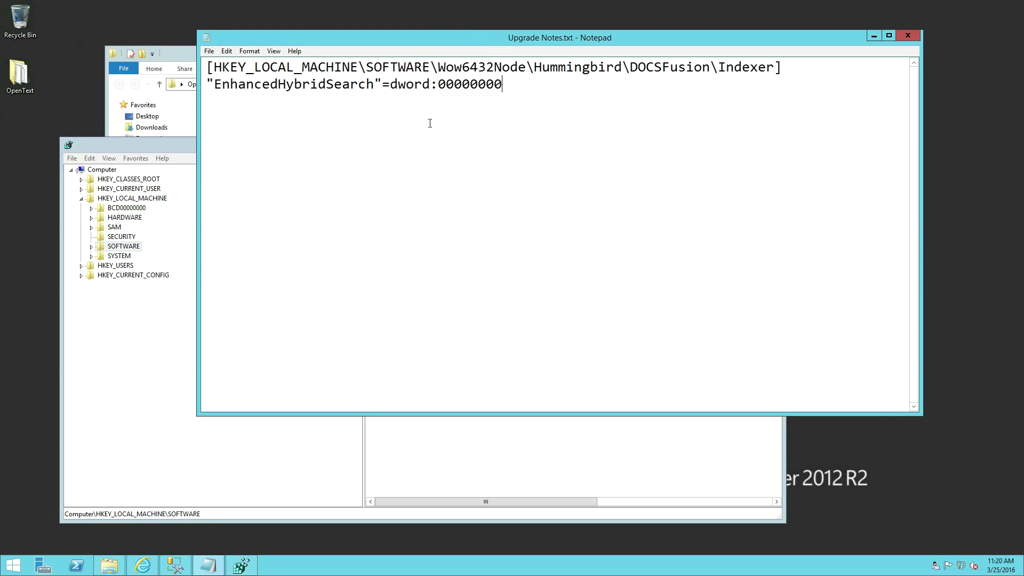
{"action": "left_click", "coordinate": [157, 145]}
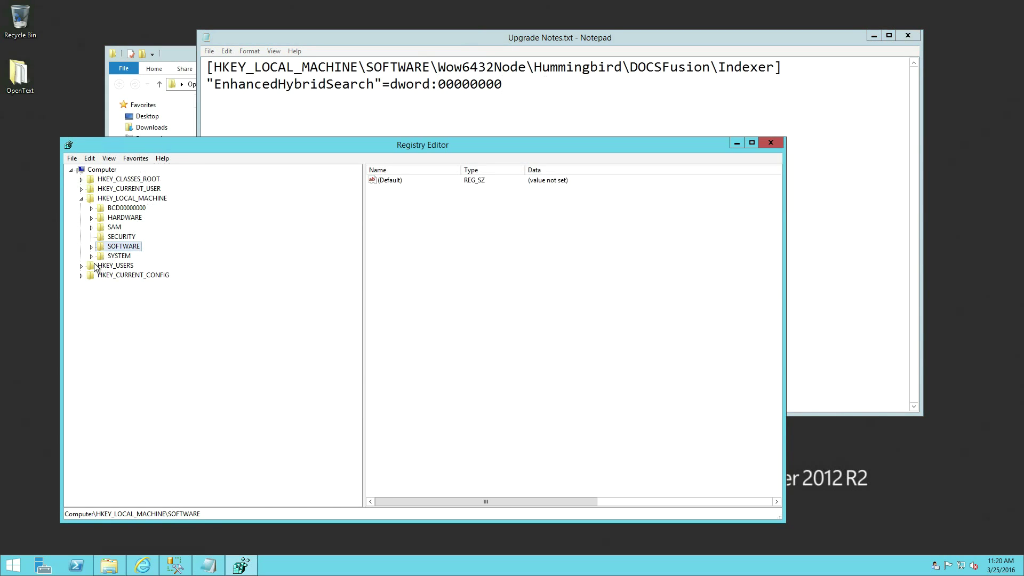
- Navigate to HKLM\SOFTWARE\Wow6432Node\Hummingbird\DOCSFusion\Indexer in the registry tree
{"action": "left_click", "coordinate": [92, 247]}
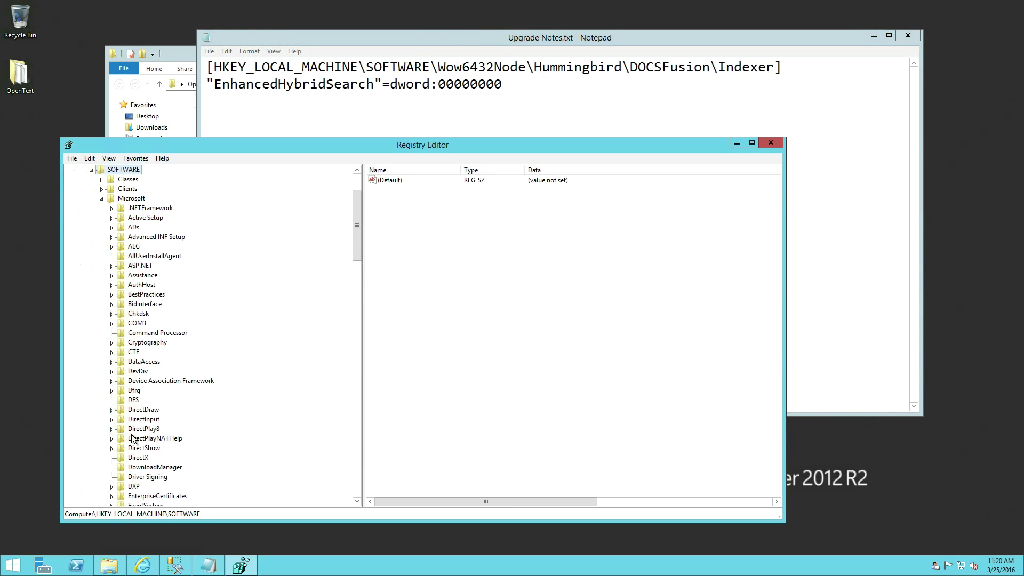
{"action": "scroll", "coordinate": [133, 439], "scroll_direction": "down", "scroll_amount": 20}
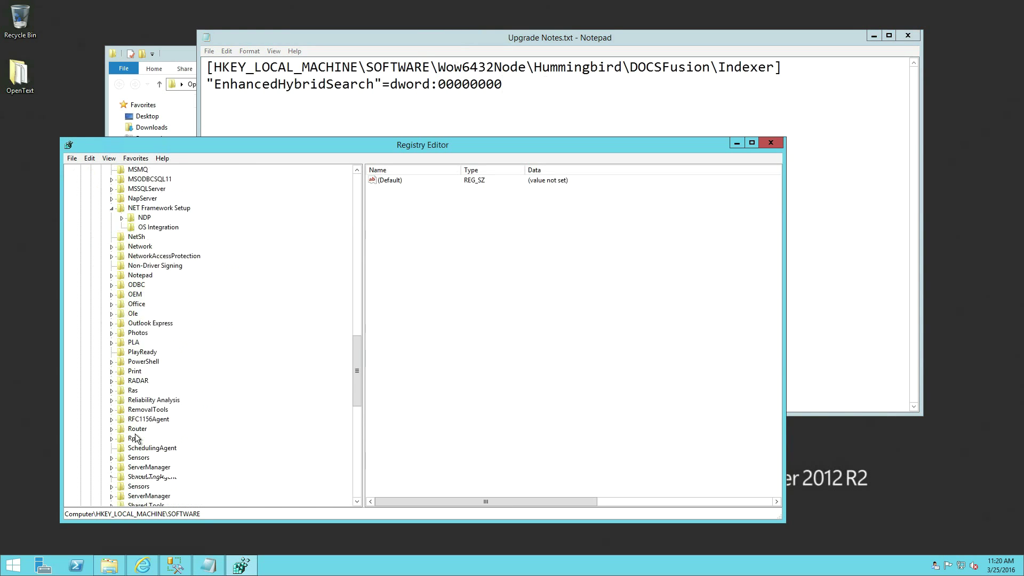
{"action": "scroll", "coordinate": [133, 438], "scroll_direction": "down", "scroll_amount": 15}
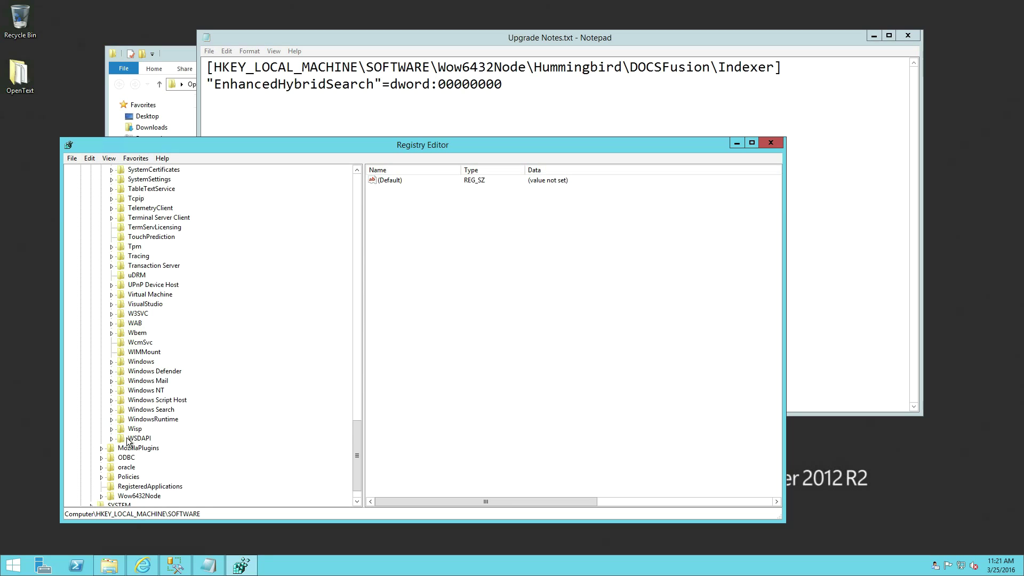
{"action": "scroll", "coordinate": [128, 441], "scroll_direction": "down", "scroll_amount": 1}
{"action": "left_click", "coordinate": [102, 467]}
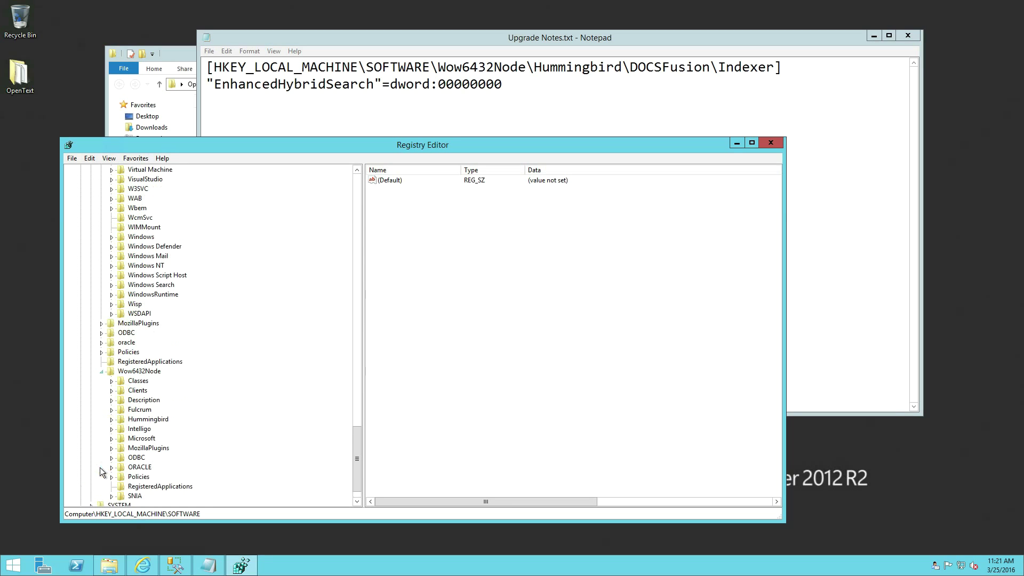
{"action": "left_click", "coordinate": [112, 420]}
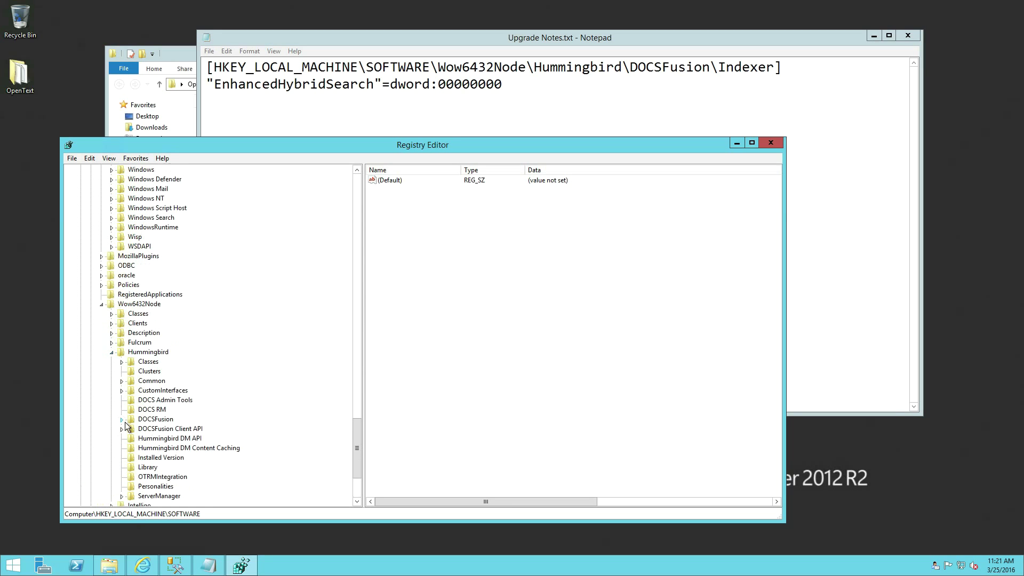
{"action": "left_click", "coordinate": [122, 419]}
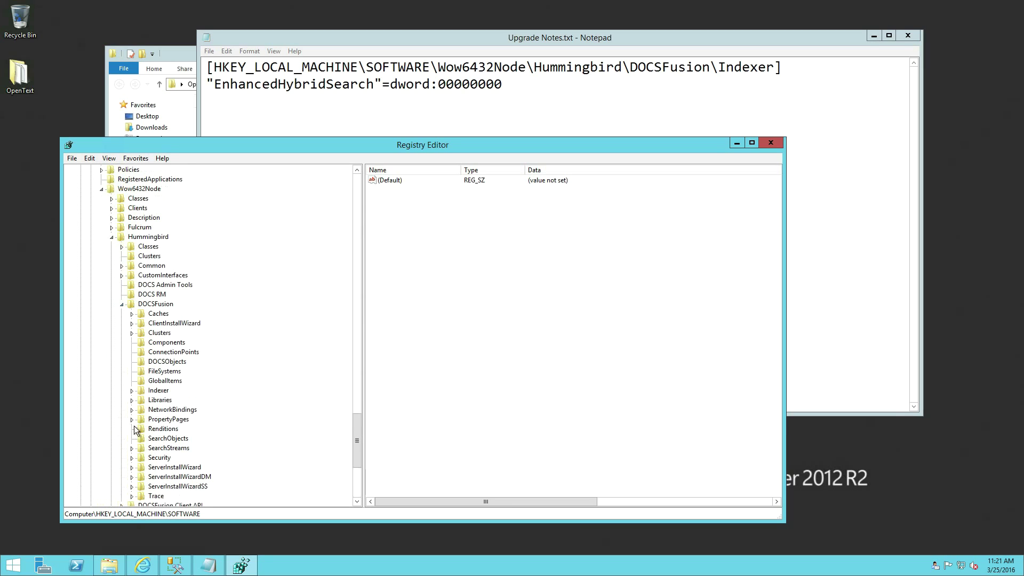
{"action": "left_click", "coordinate": [156, 394]}
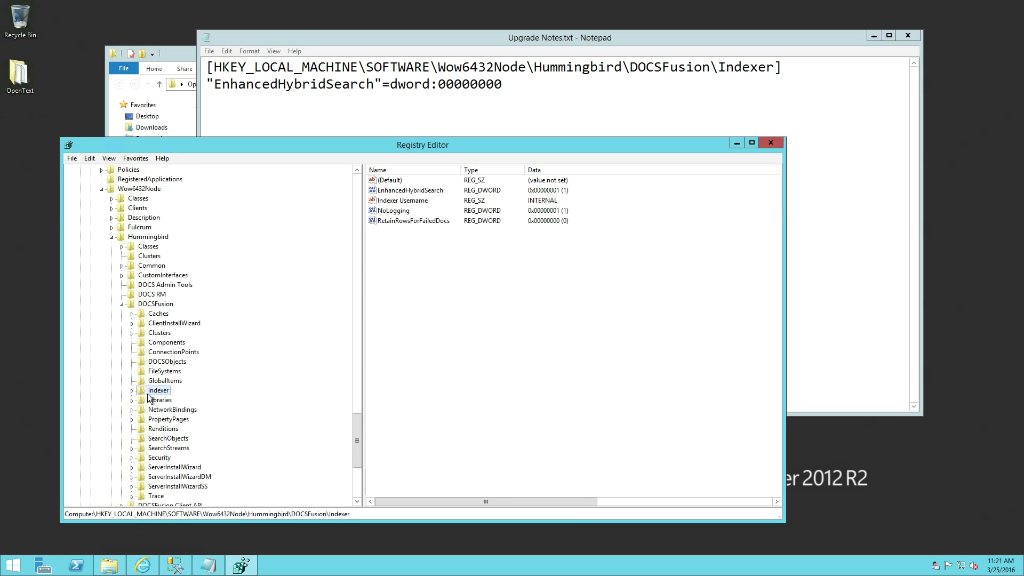
- Set EnhancedHybridSearch to 0 and close Registry Editor
{"action": "left_click", "coordinate": [410, 192]}
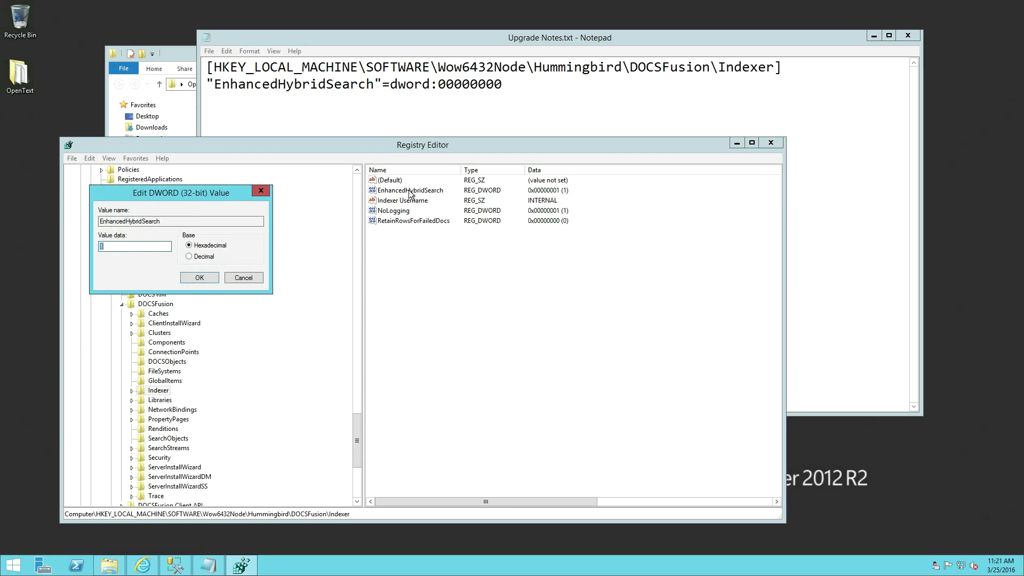
{"action": "type", "text": "0"}
{"action": "key", "text": "Return"}
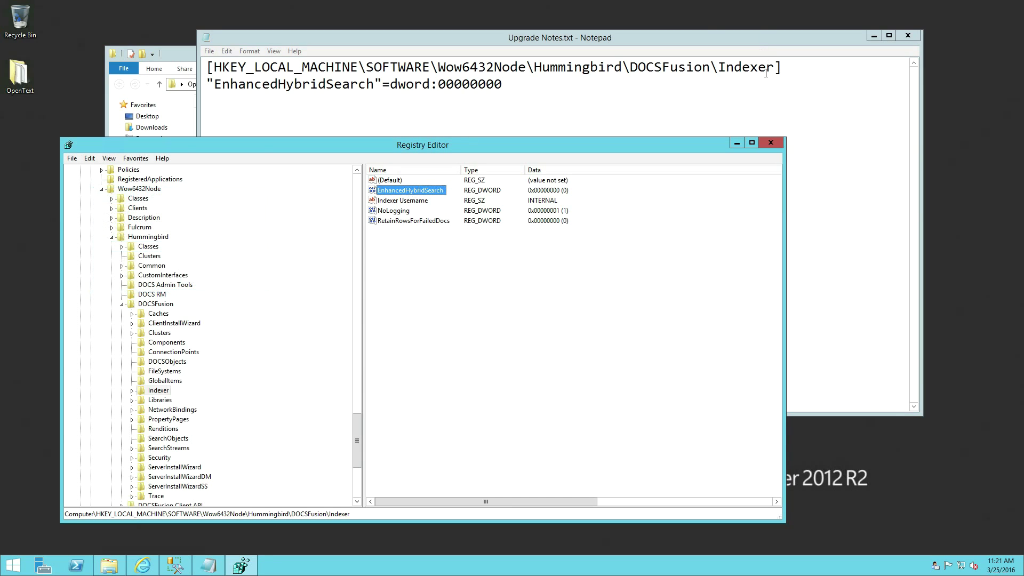
{"action": "left_click", "coordinate": [770, 143]}
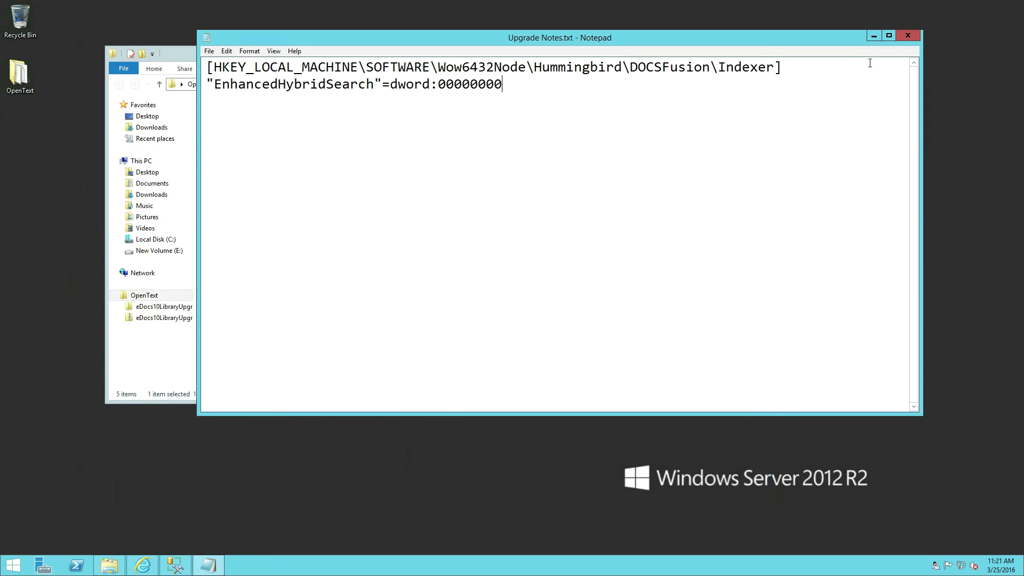
- Close the upgrade notes and launch eDOCS DM 10 Server.msi past its welcome page
{"action": "left_click", "coordinate": [907, 35]}
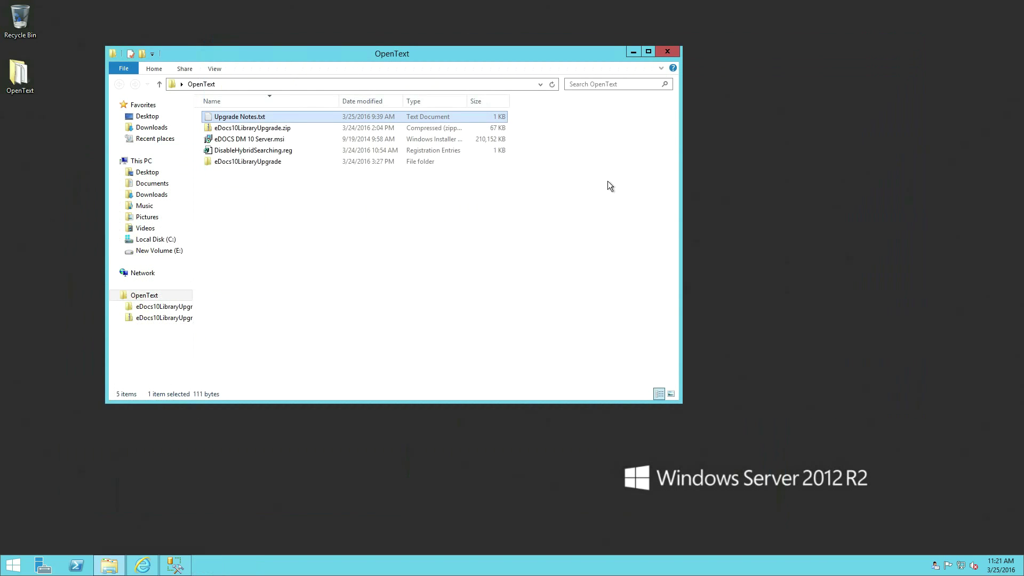
{"action": "left_click", "coordinate": [607, 181]}
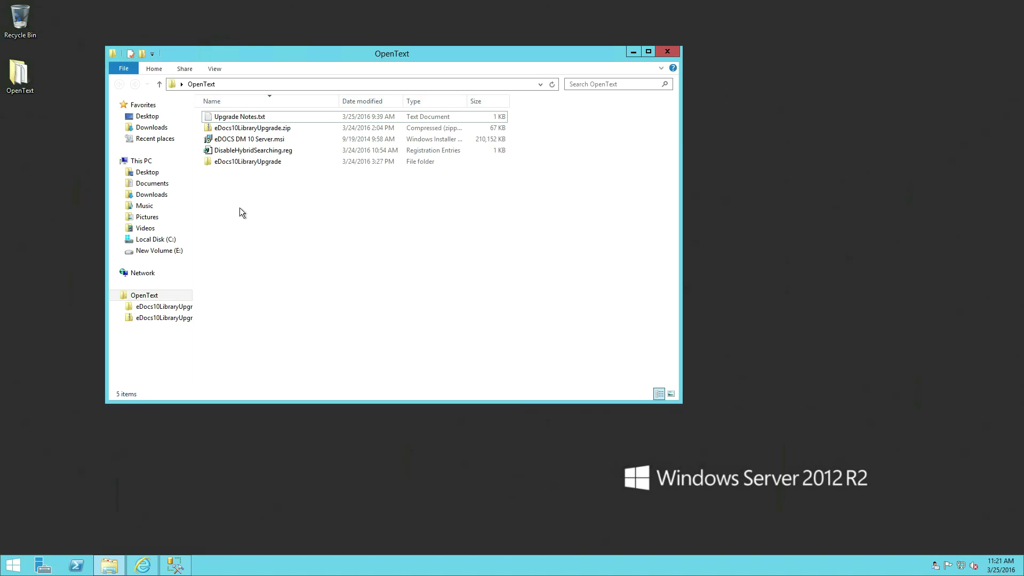
{"action": "double_click", "coordinate": [258, 141]}
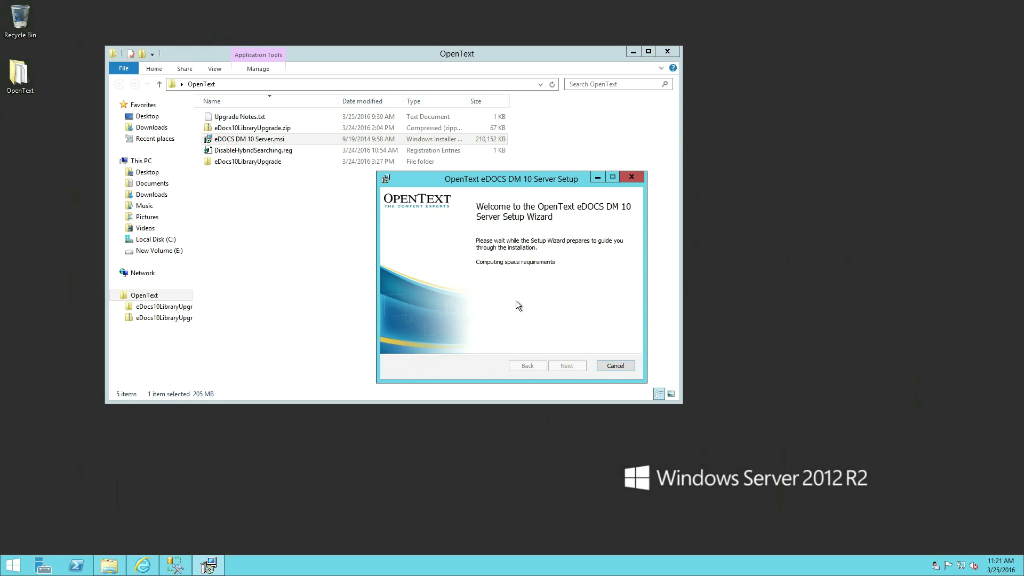
{"action": "left_click", "coordinate": [561, 365]}
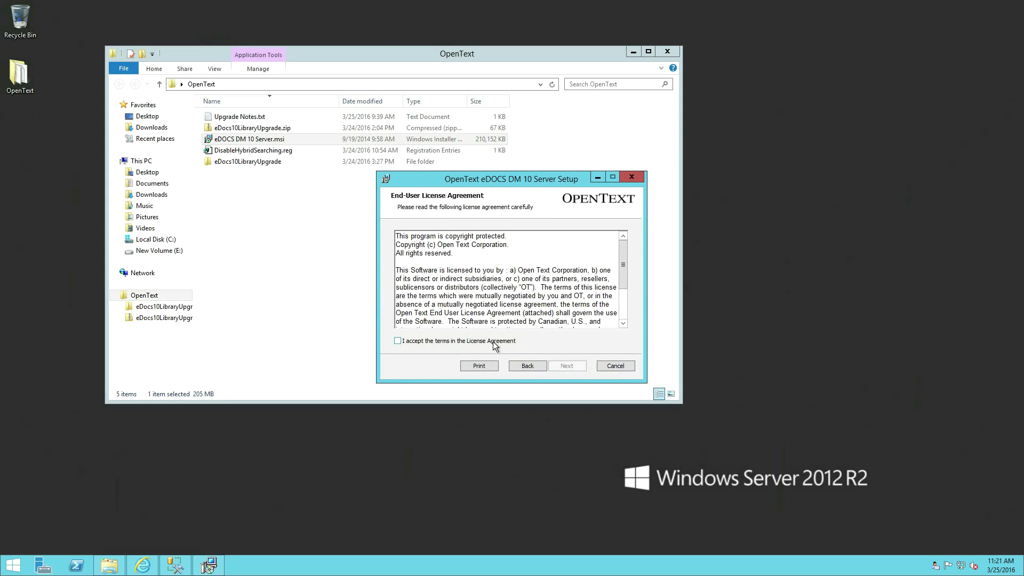
- Accept the license, exclude OpenText Records Management, and keep default licensing and destination
{"action": "left_click", "coordinate": [493, 341]}
{"action": "left_click", "coordinate": [562, 366]}
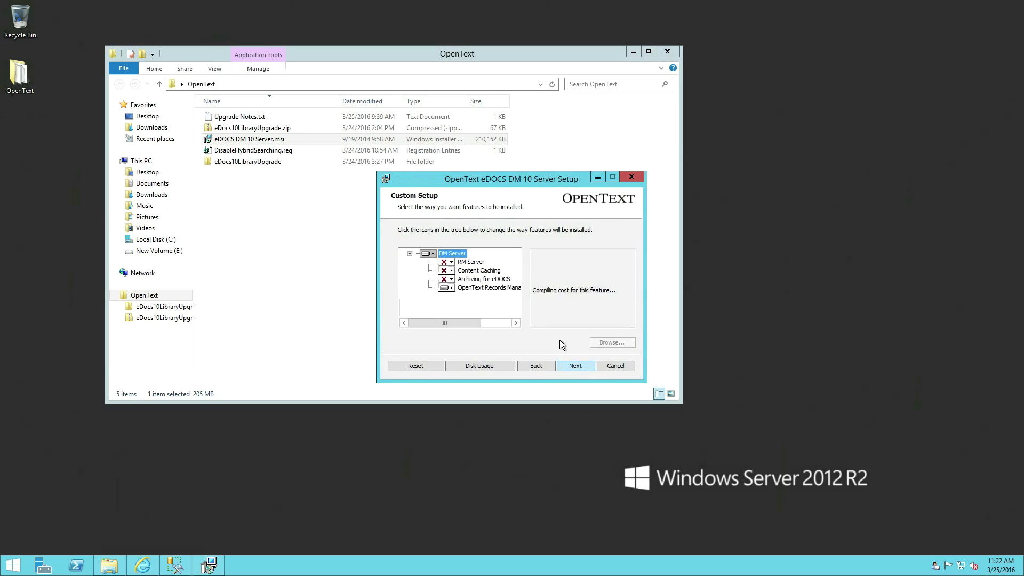
{"action": "left_click", "coordinate": [479, 324]}
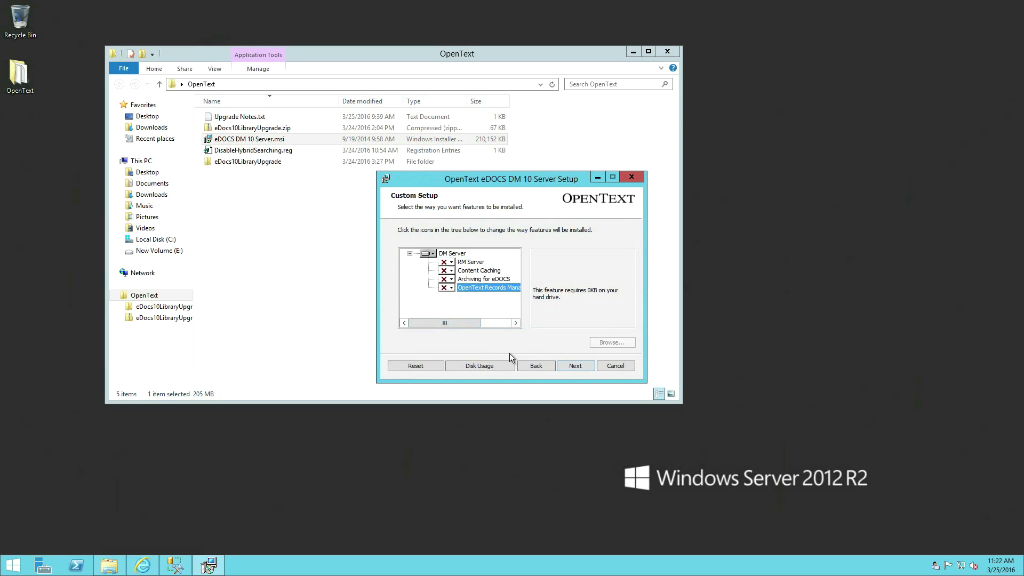
{"action": "left_click", "coordinate": [568, 366]}
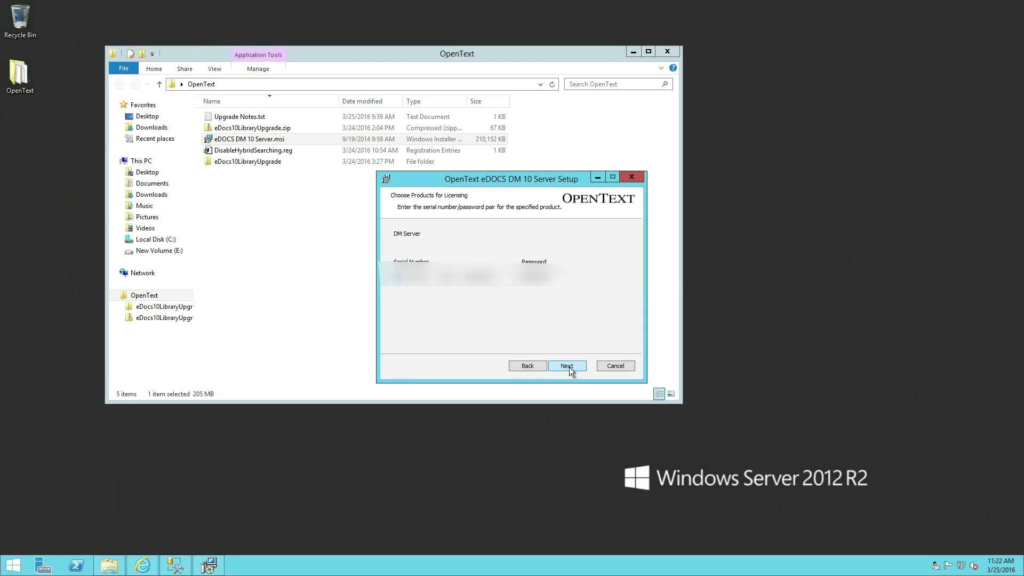
{"action": "left_click", "coordinate": [568, 366]}
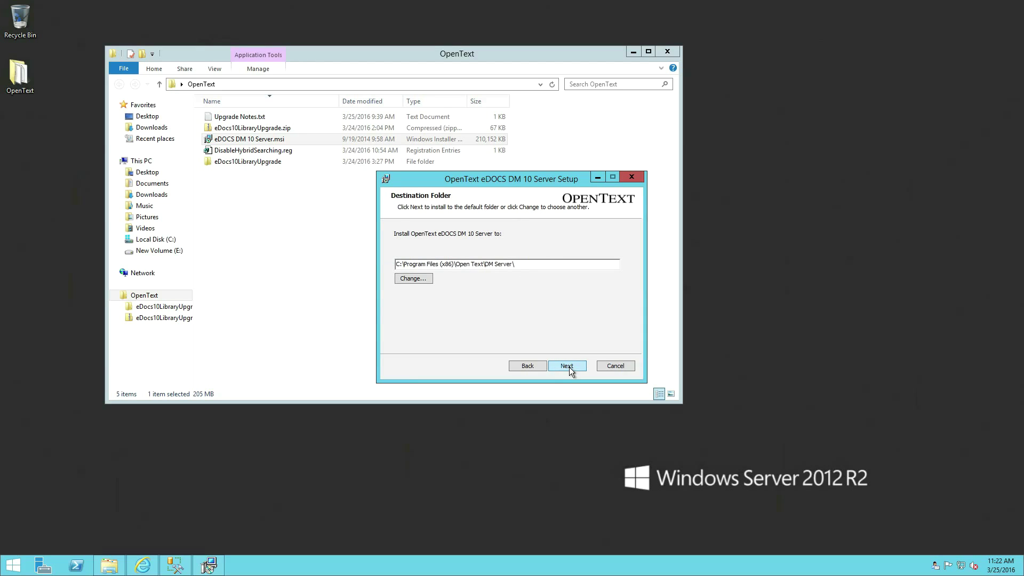
{"action": "left_click", "coordinate": [569, 367]}
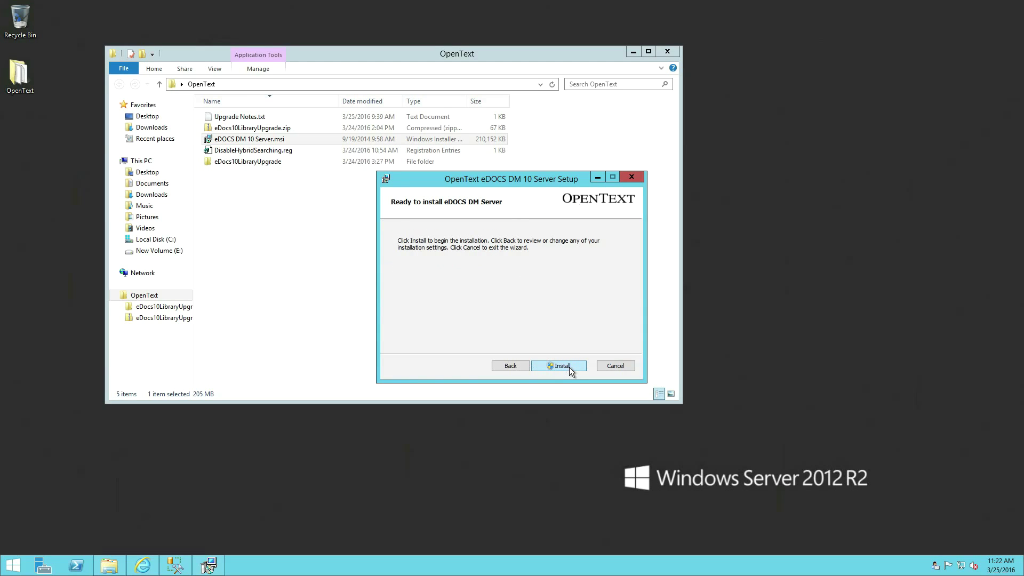
{"action": "left_click", "coordinate": [569, 367]}
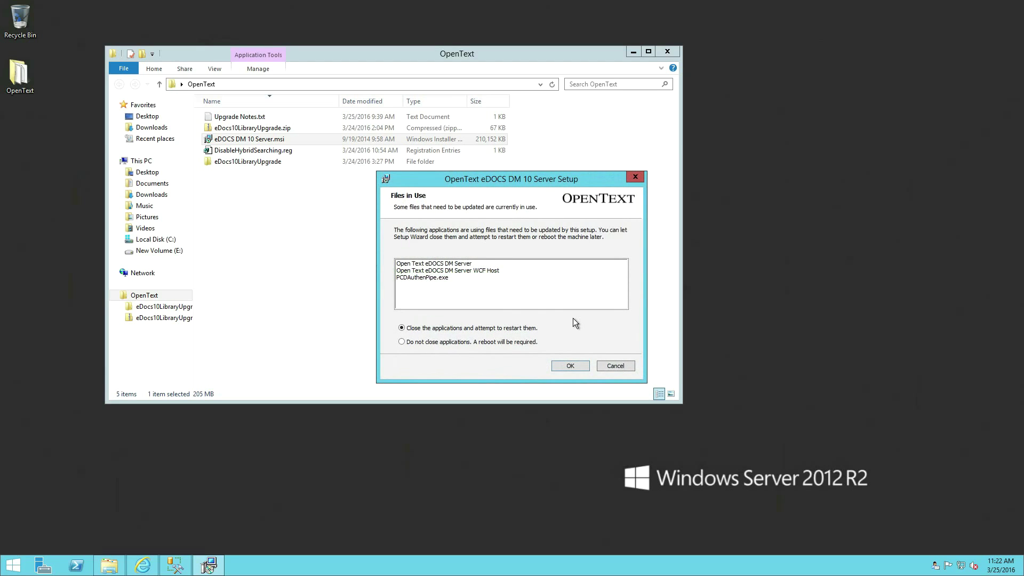
- Let setup close the in-use DM applications and acknowledge the required reboot
{"action": "left_click", "coordinate": [570, 366]}
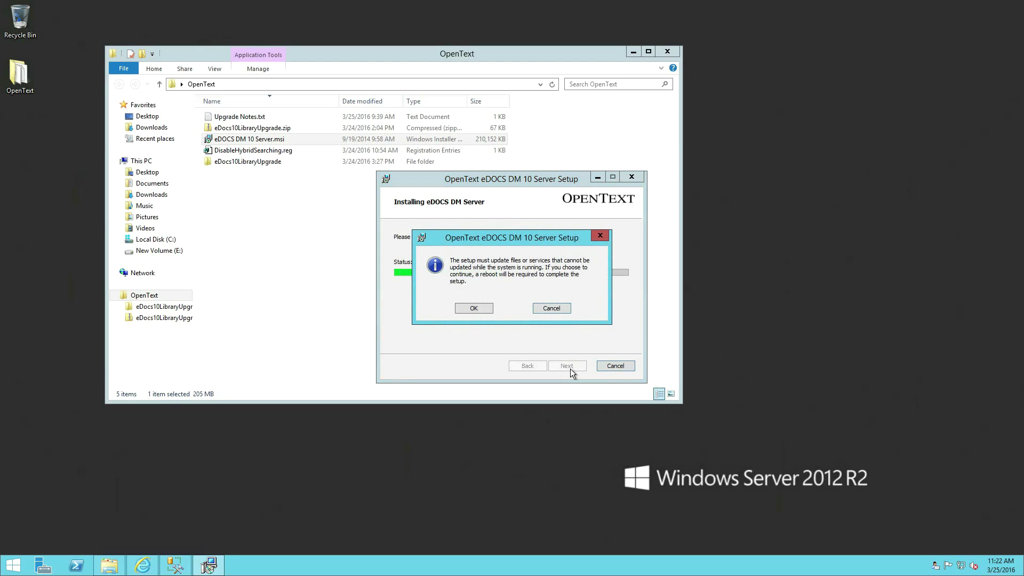
{"action": "left_click", "coordinate": [473, 308]}
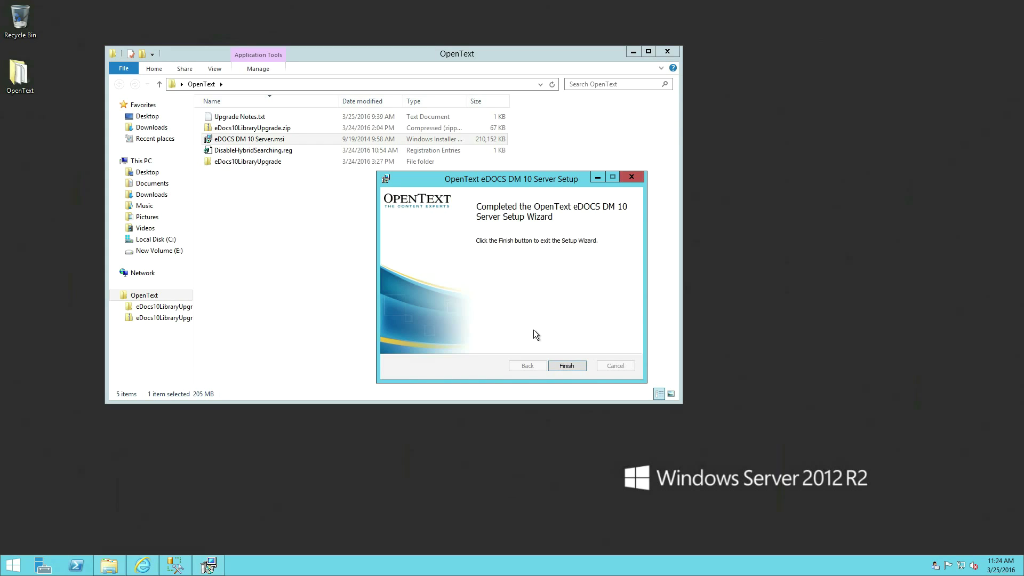
- Finish Setup, then configure DM Server with DOCS as its default library and start the service
{"action": "left_click", "coordinate": [565, 366]}
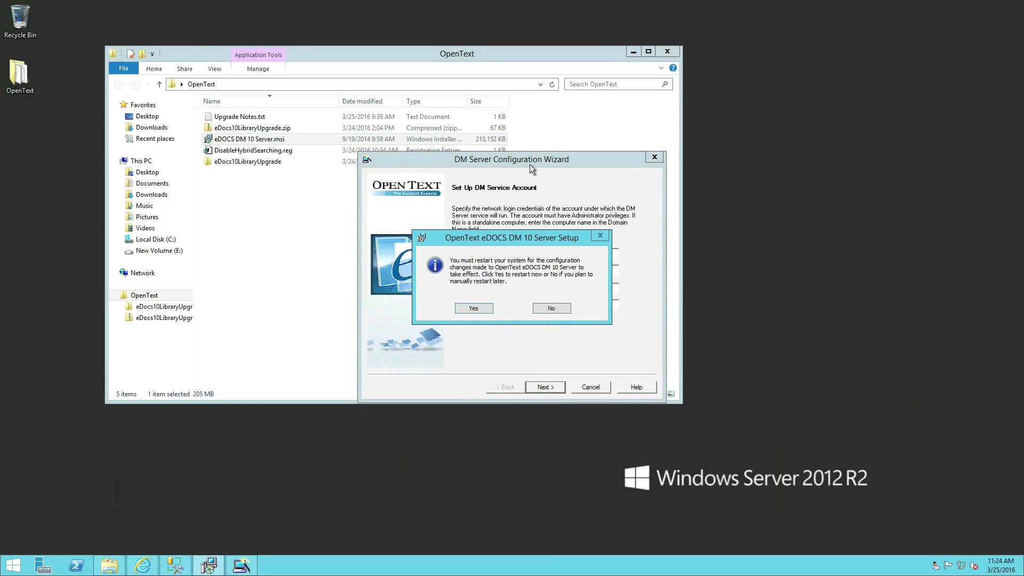
{"action": "left_click_drag", "start_coordinate": [523, 155], "coordinate": [252, 199]}
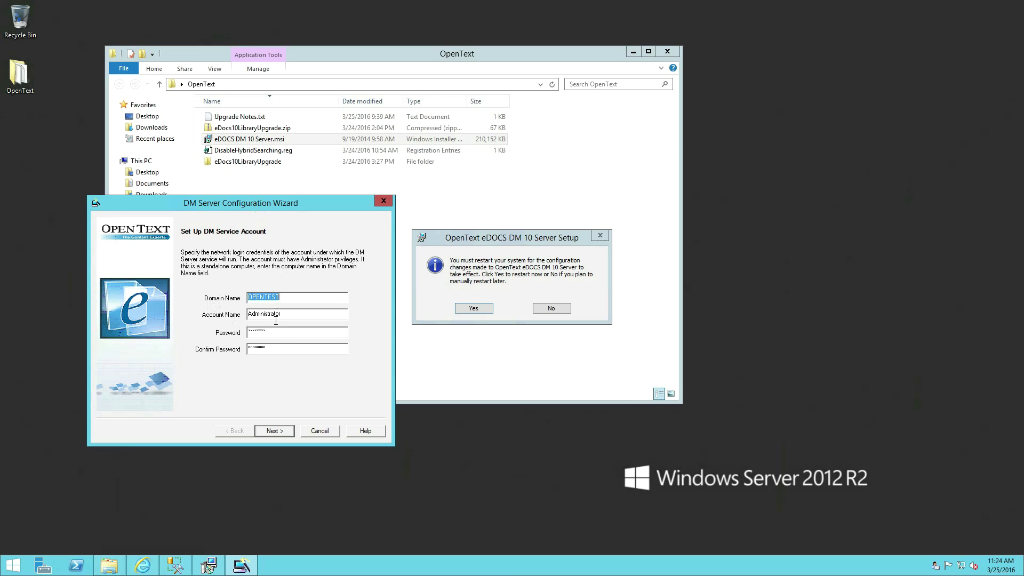
{"action": "left_click", "coordinate": [282, 431]}
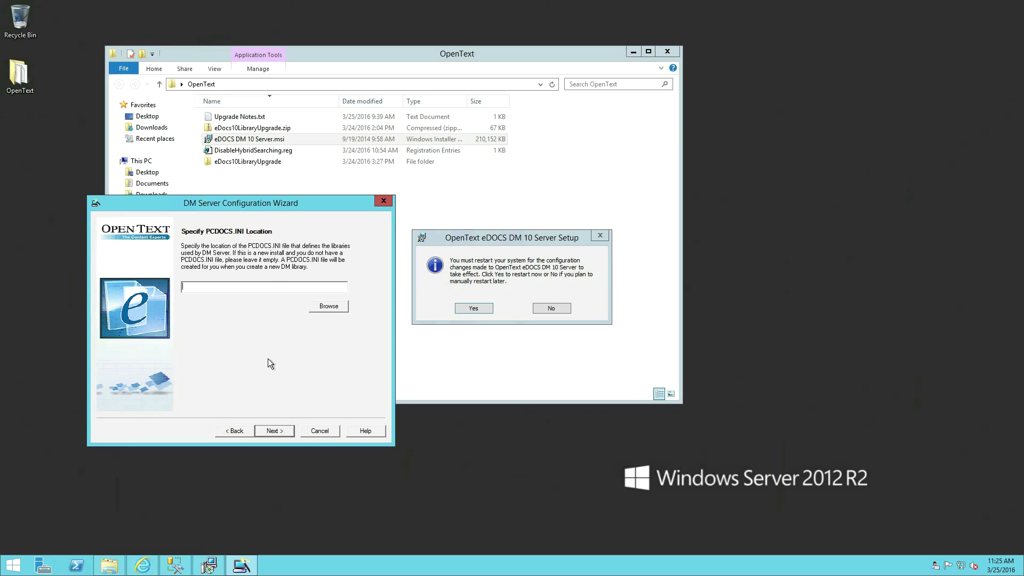
{"action": "left_click", "coordinate": [281, 433]}
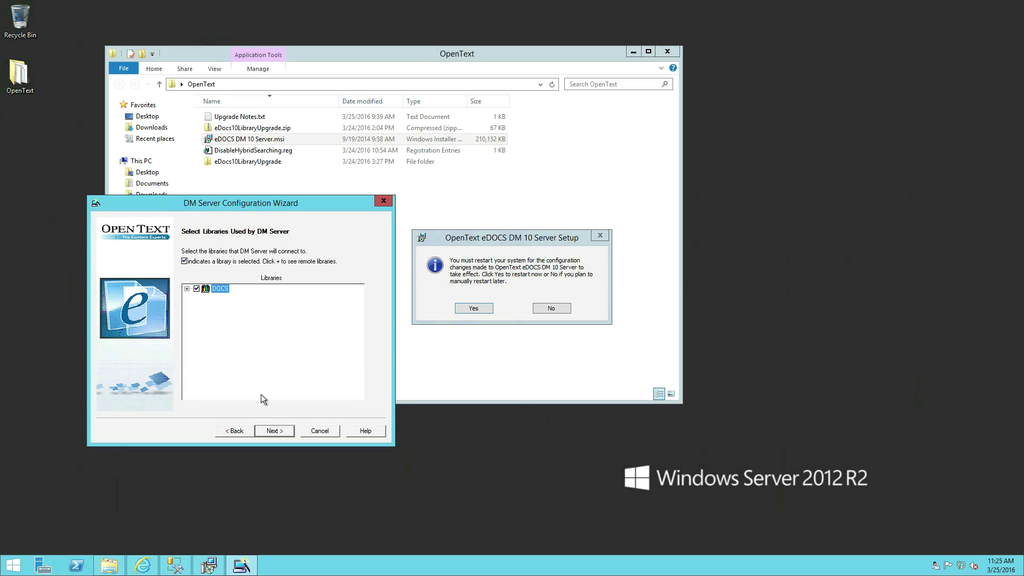
{"action": "left_click", "coordinate": [275, 430]}
{"action": "left_click", "coordinate": [275, 431]}
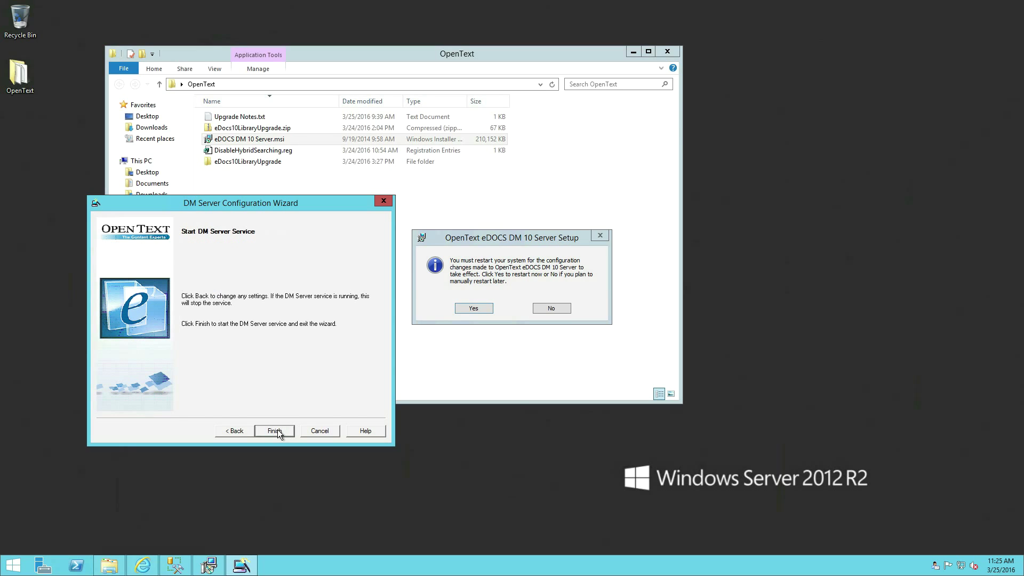
{"action": "left_click", "coordinate": [275, 430]}
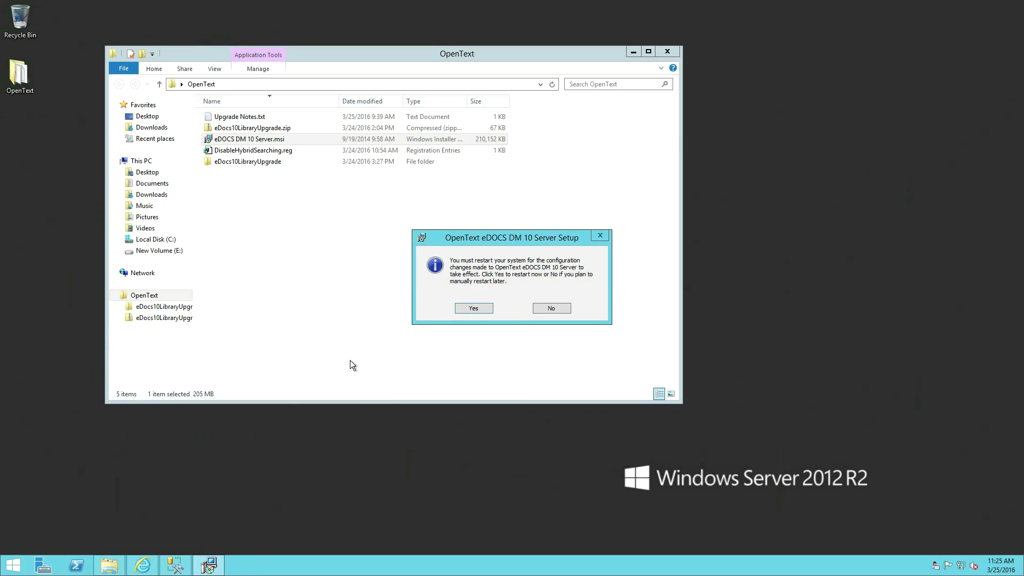
{"action": "left_click", "coordinate": [667, 54]}
- Agree to restart the server, then launch Library Generator via a Start search for 'library'
{"action": "left_click", "coordinate": [465, 309]}
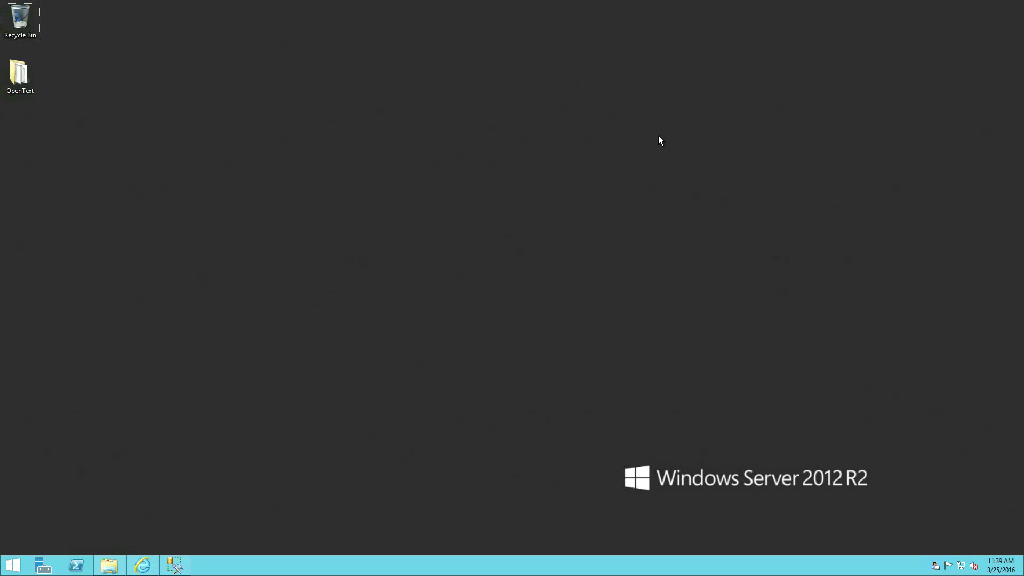
{"action": "left_click", "coordinate": [12, 564]}
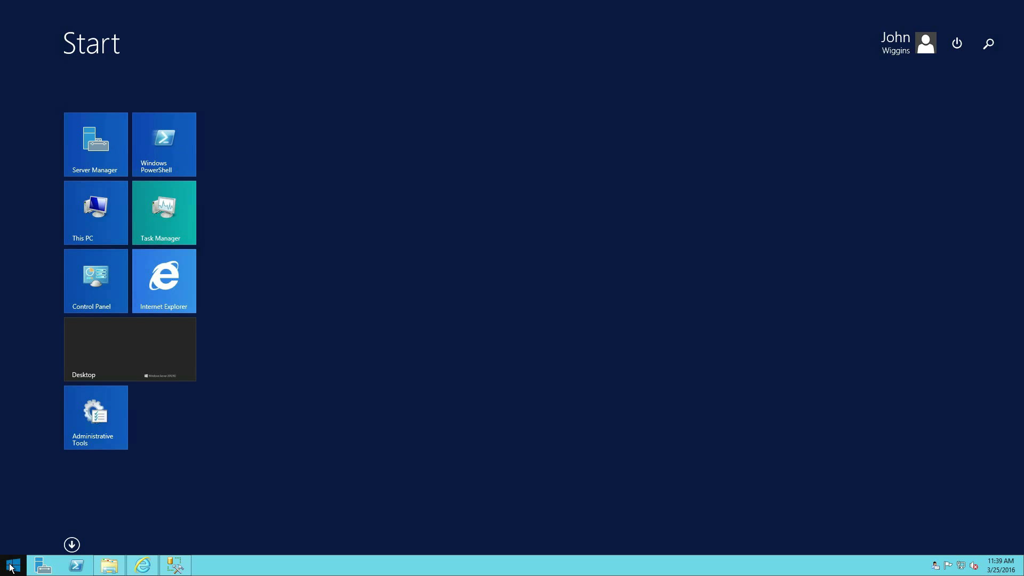
{"action": "type", "text": "library Maintenance"}
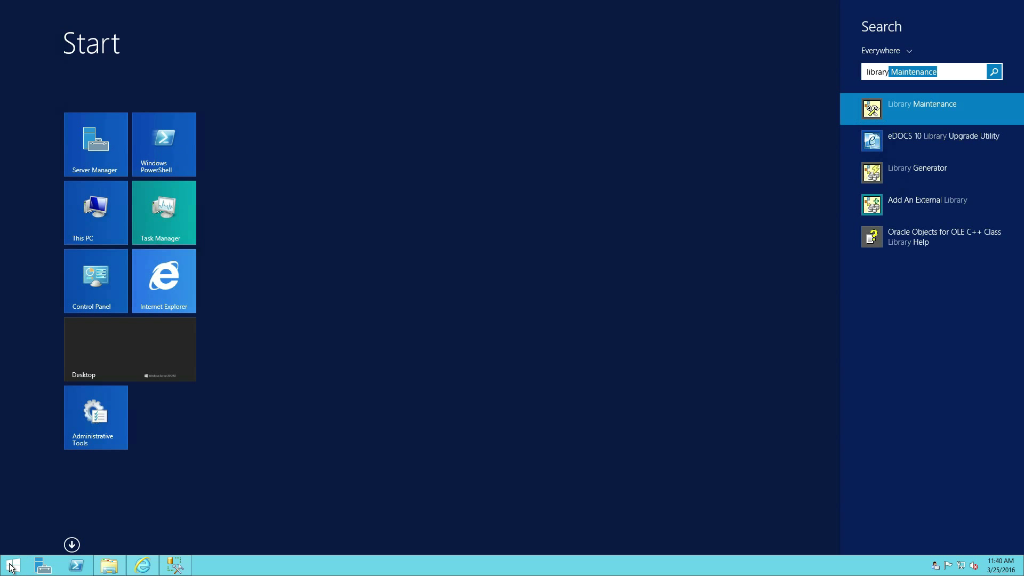
{"action": "key", "text": "Down"}
{"action": "key", "text": "Down"}
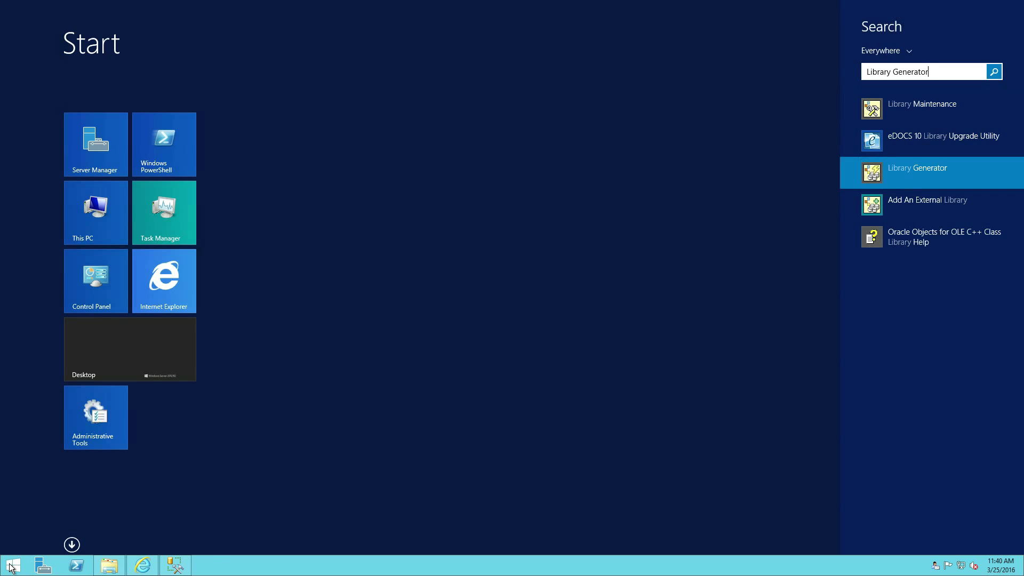
{"action": "key", "text": "Return"}
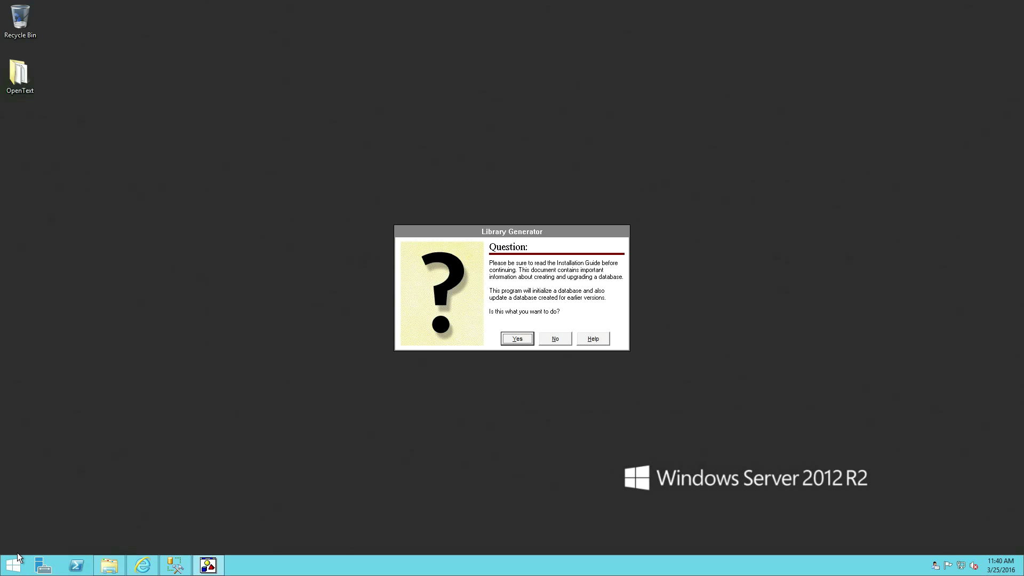
- Begin upgrading library DOCS on MS SQL Server with Legal customization and submit the admin login
{"action": "left_click", "coordinate": [516, 339]}
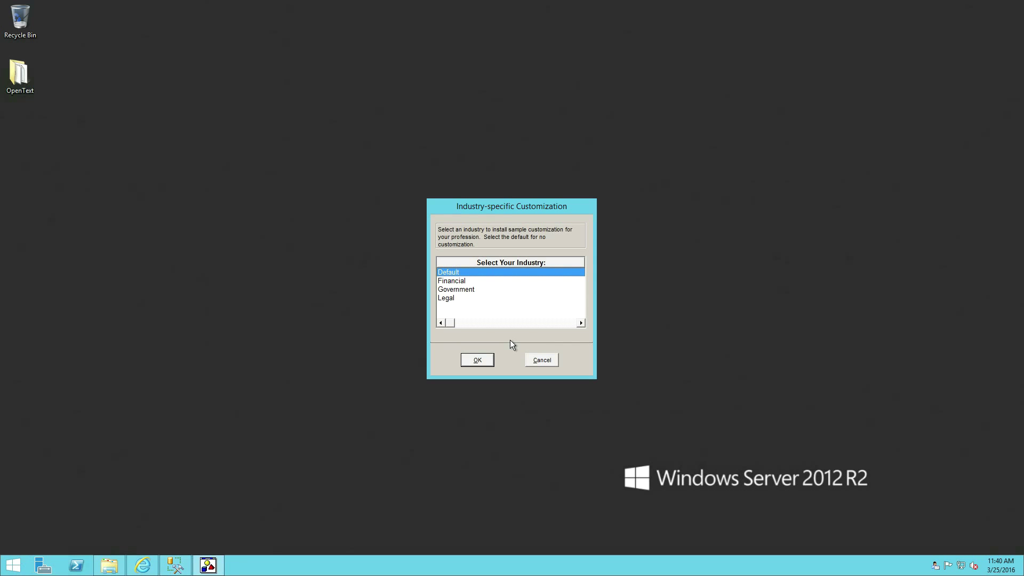
{"action": "left_click", "coordinate": [452, 297]}
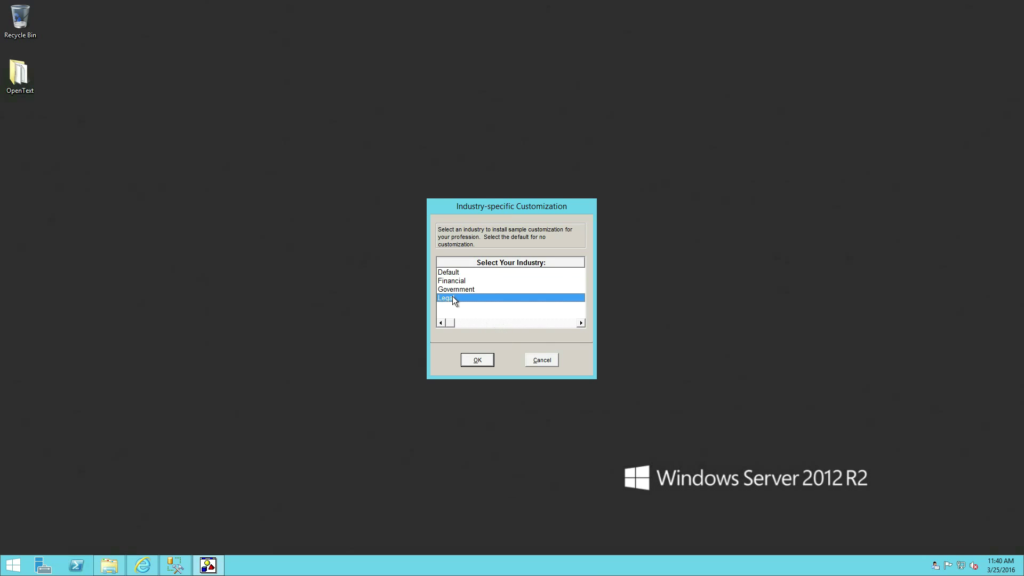
{"action": "left_click", "coordinate": [476, 360]}
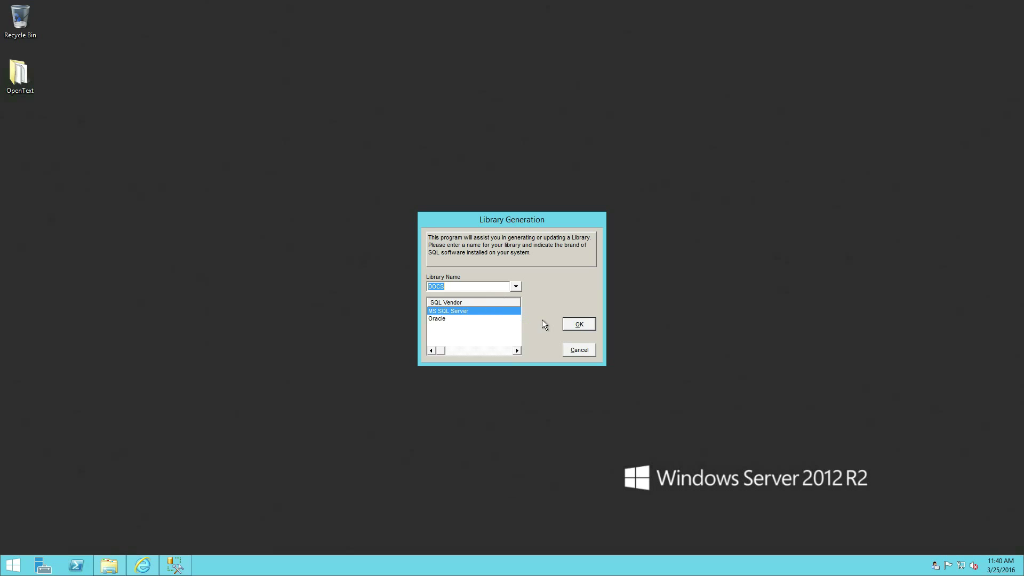
{"action": "left_click", "coordinate": [577, 325]}
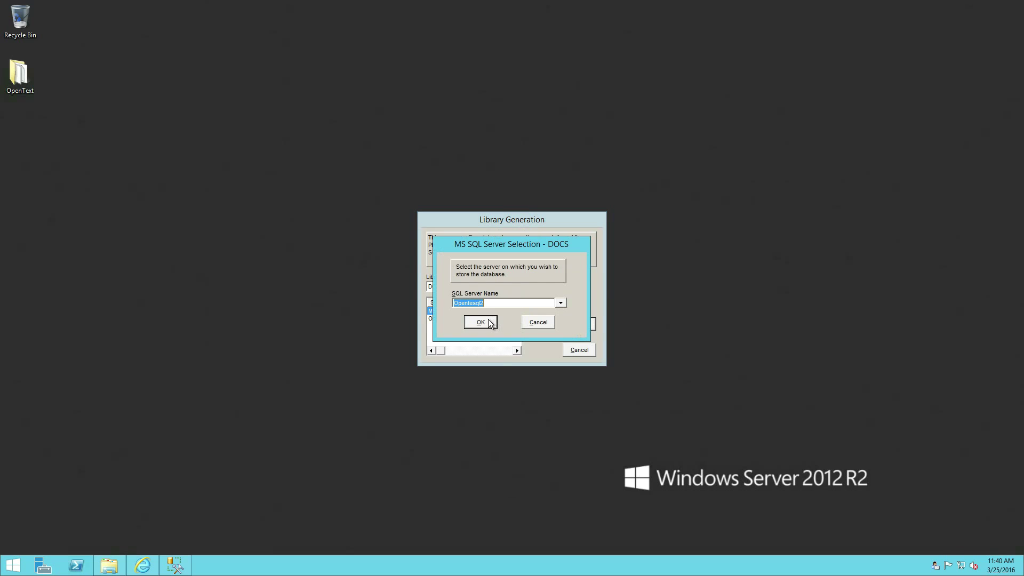
{"action": "left_click", "coordinate": [489, 324]}
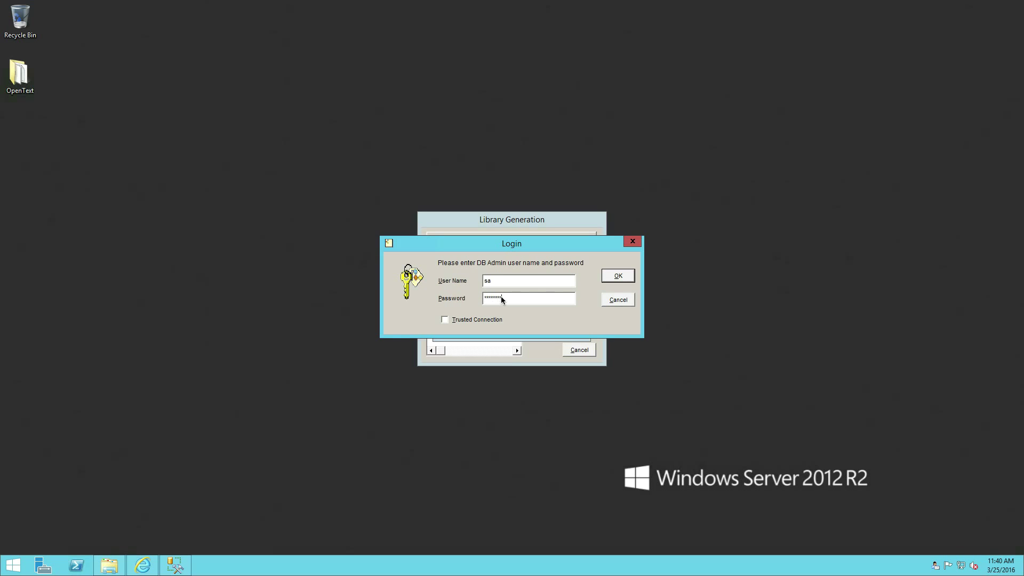
{"action": "key", "text": "Return"}
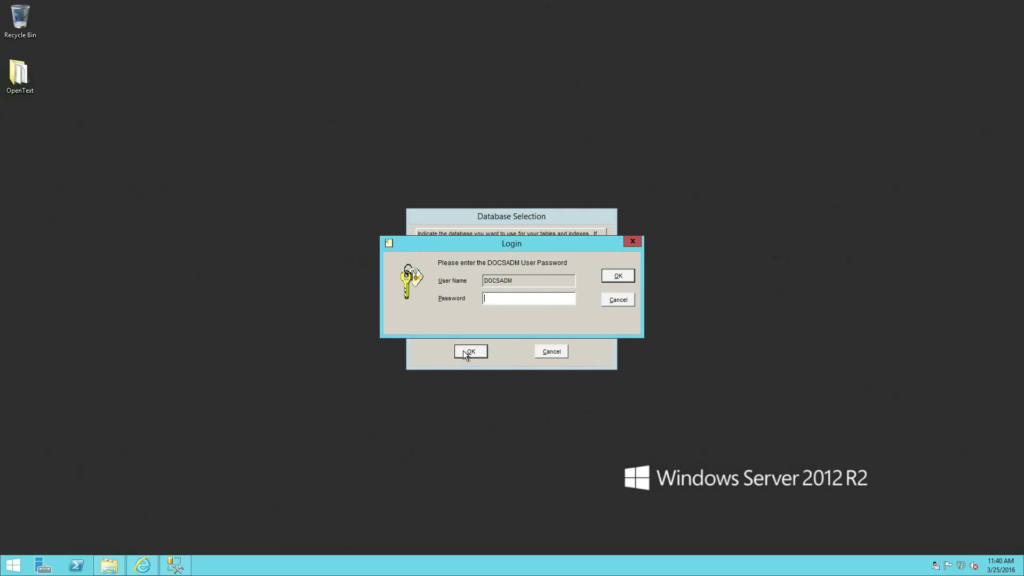
- Log in with the DOCSADM password, confirm the DOCS database and application integration, and dismiss the completion message
{"action": "type", "text": "*"}
{"action": "left_click", "coordinate": [616, 277]}
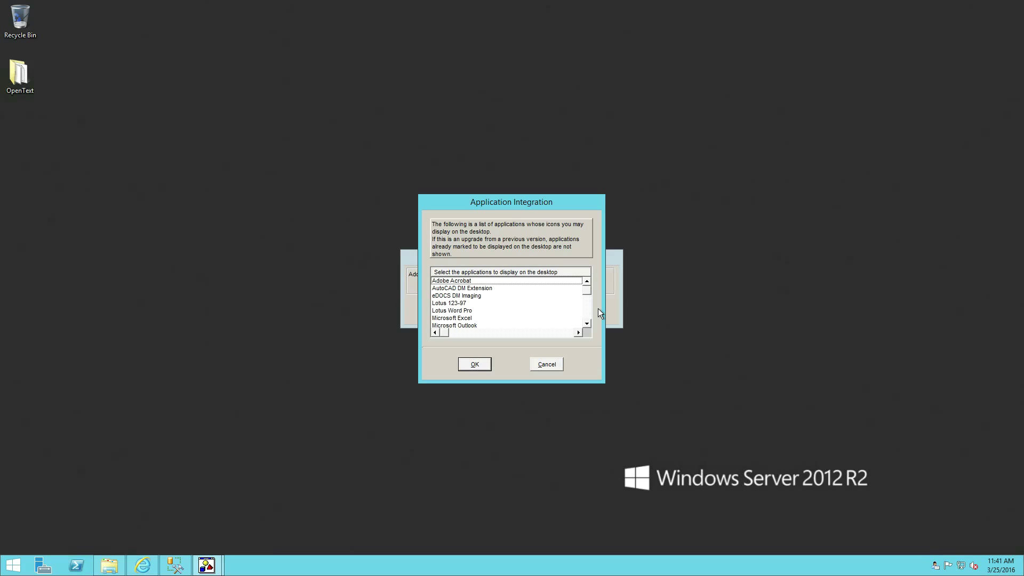
{"action": "left_click", "coordinate": [474, 364]}
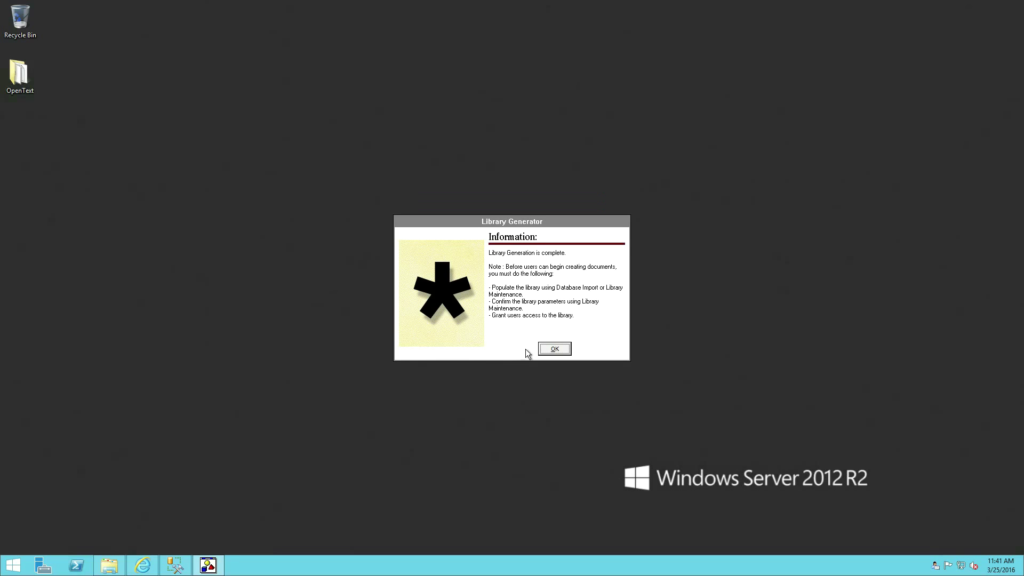
{"action": "left_click", "coordinate": [554, 349]}
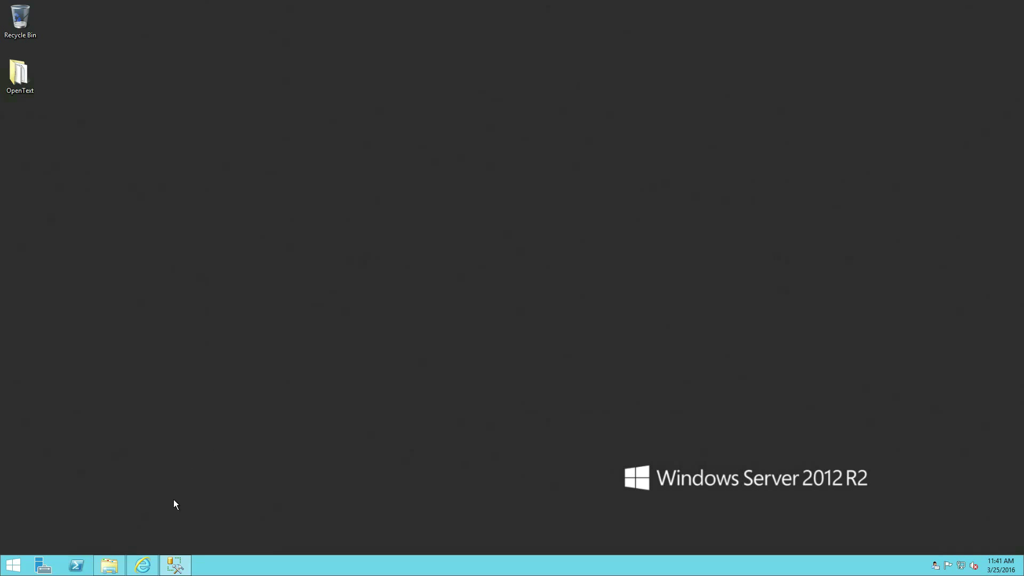
- Restore the Internet Explorer window showing the eDOCS DM 10.0 Upgrade Utility page
{"action": "left_click", "coordinate": [142, 564]}
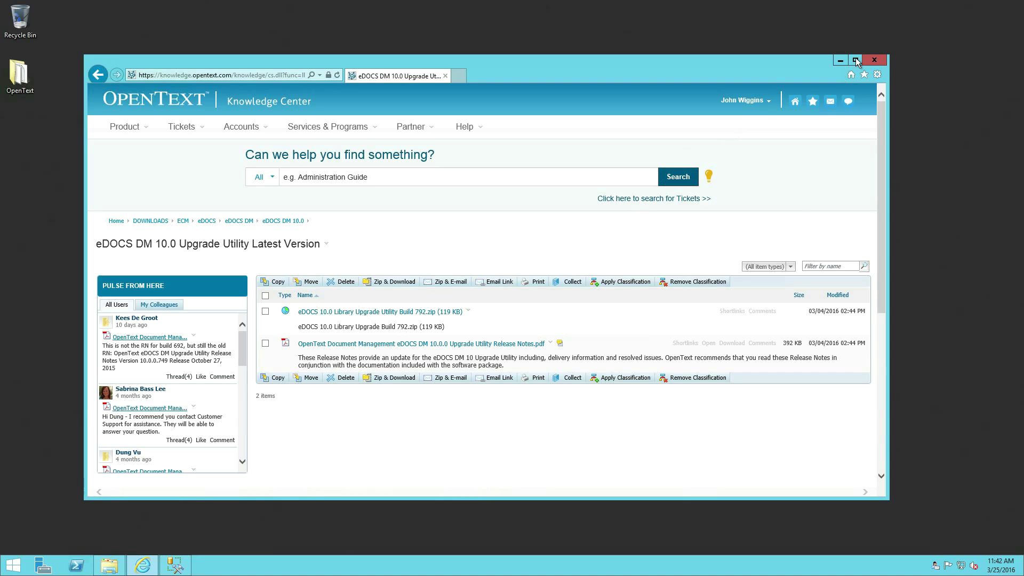
- Minimize the browser and bring up the eDOCS 10 Library Upgrade folder window
{"action": "left_click", "coordinate": [837, 61]}
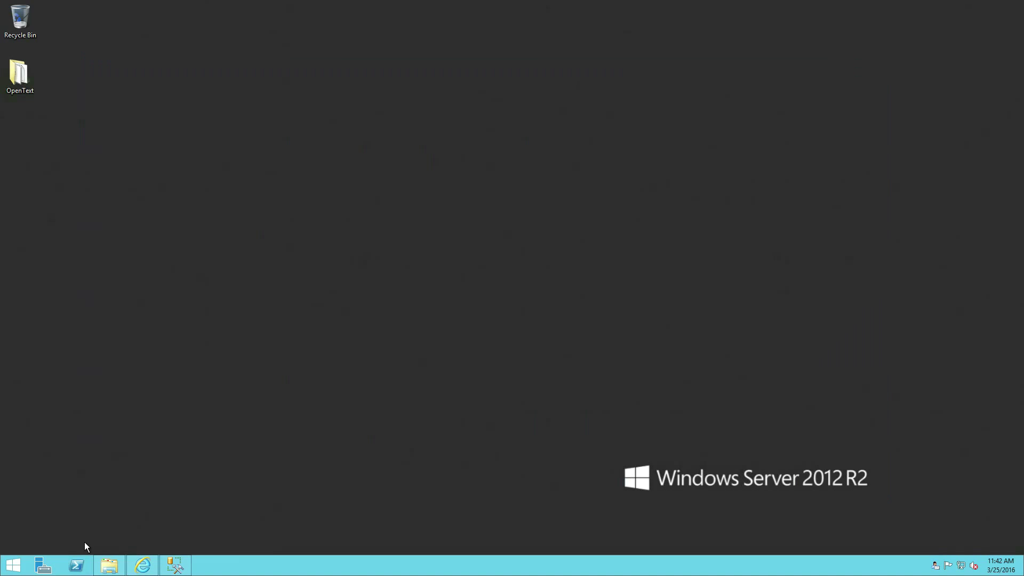
{"action": "left_click", "coordinate": [109, 565]}
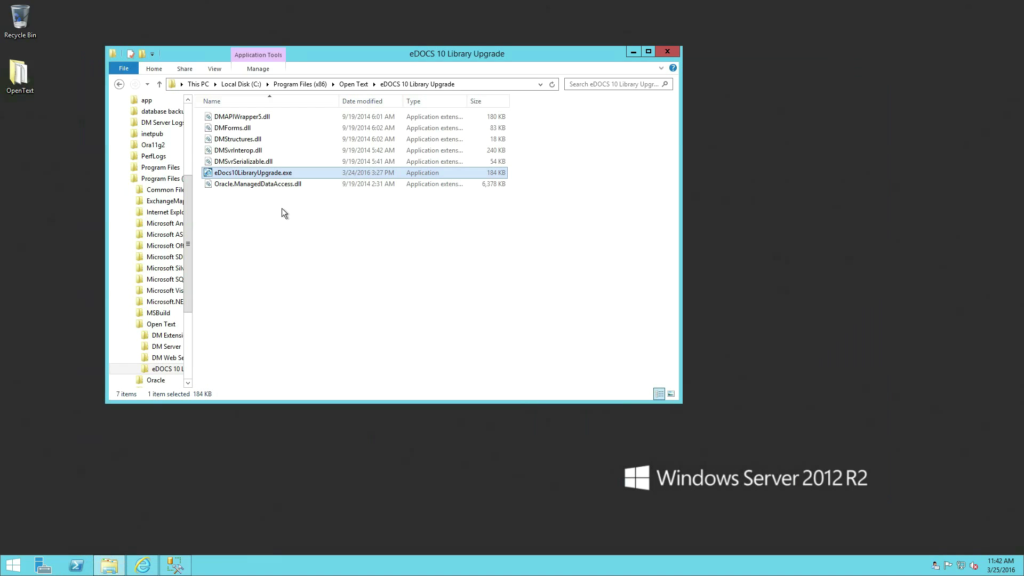
- Run eDocs10LibraryUpgrade.exe and log in to library DOCS on new server dms10 with the password
{"action": "double_click", "coordinate": [269, 173]}
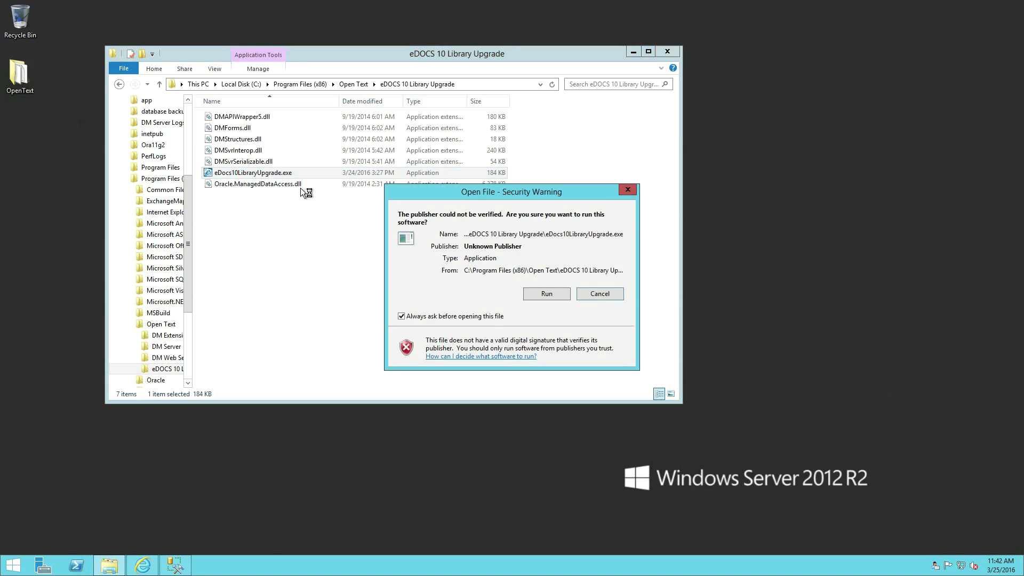
{"action": "left_click", "coordinate": [531, 295]}
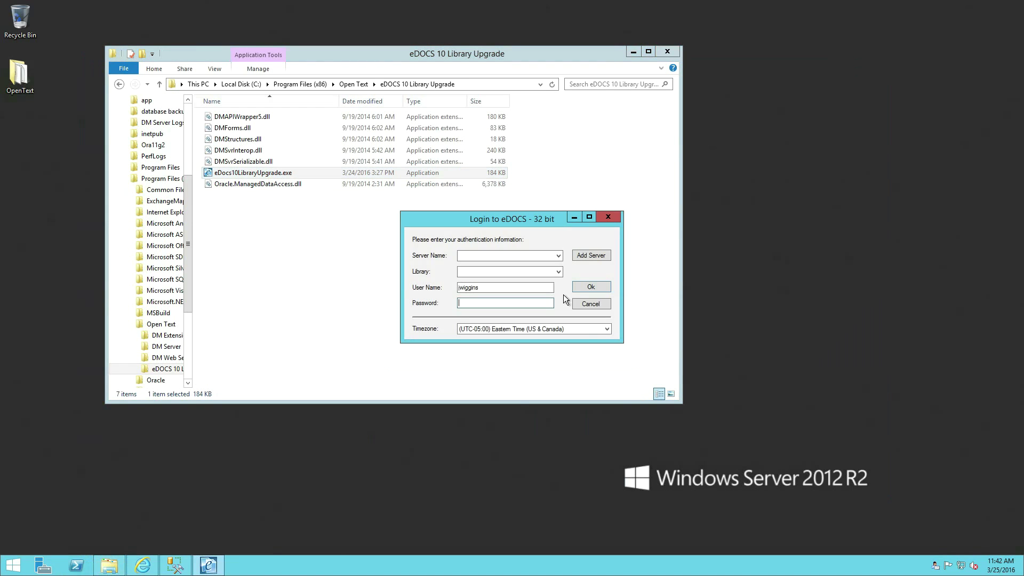
{"action": "left_click", "coordinate": [589, 256]}
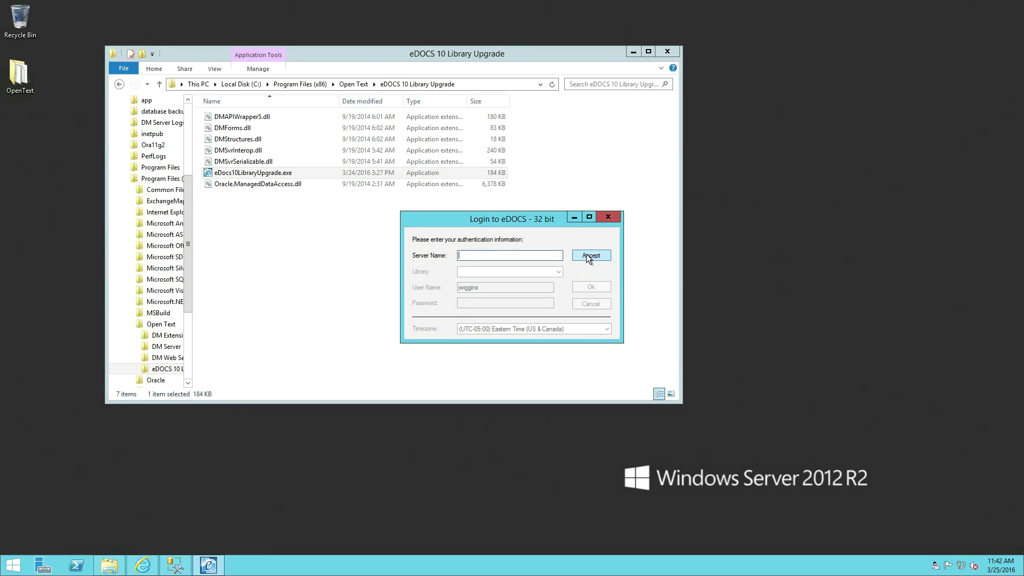
{"action": "type", "text": "dms10"}
{"action": "left_click", "coordinate": [586, 256]}
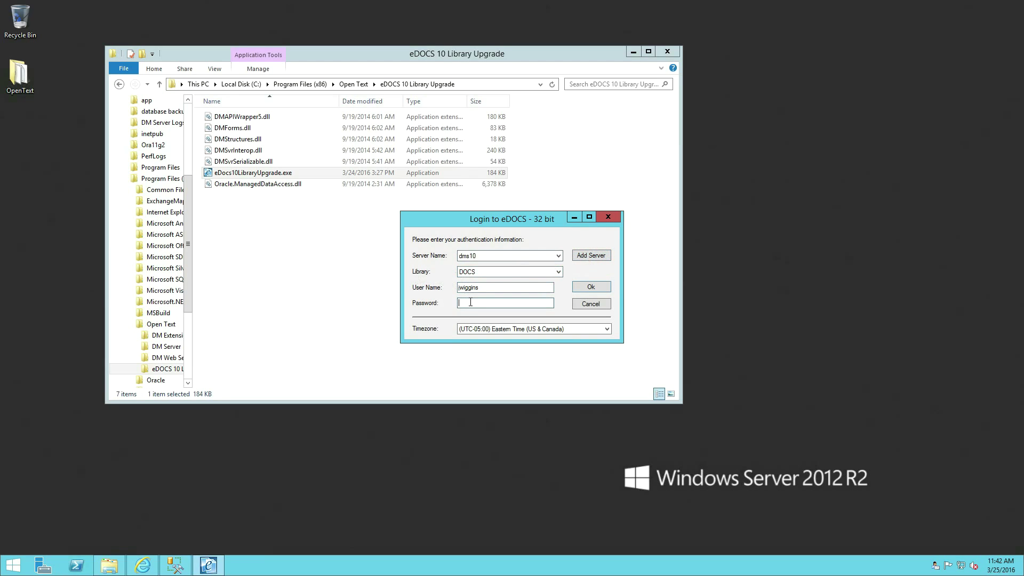
{"action": "type", "text": "*"}
{"action": "key", "text": "Return"}
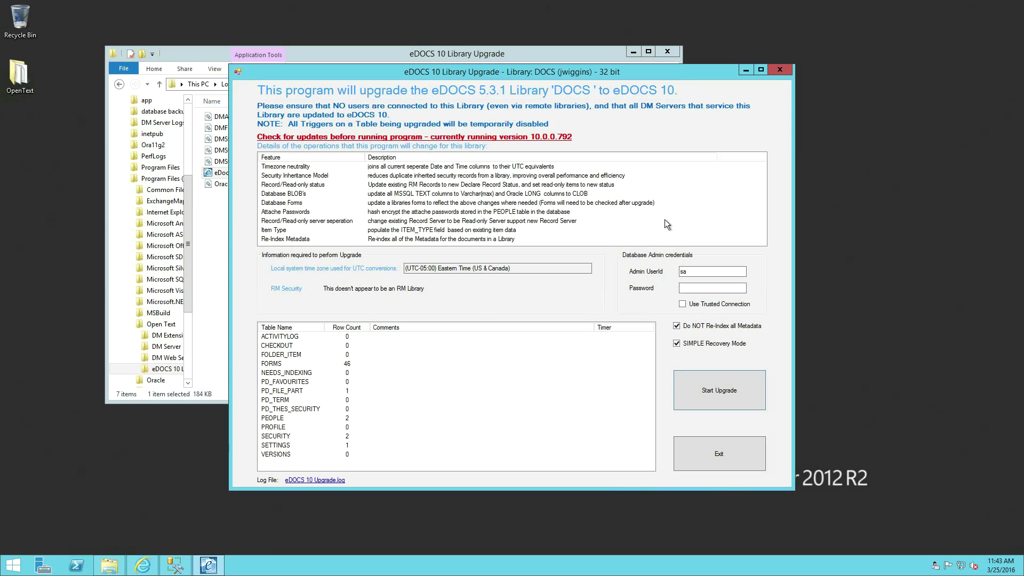
- Enter the database admin password, start the DOCS upgrade to eDOCS 10, and open its log
{"action": "left_click", "coordinate": [686, 288]}
{"action": "type", "text": "********"}
{"action": "left_click", "coordinate": [705, 394]}
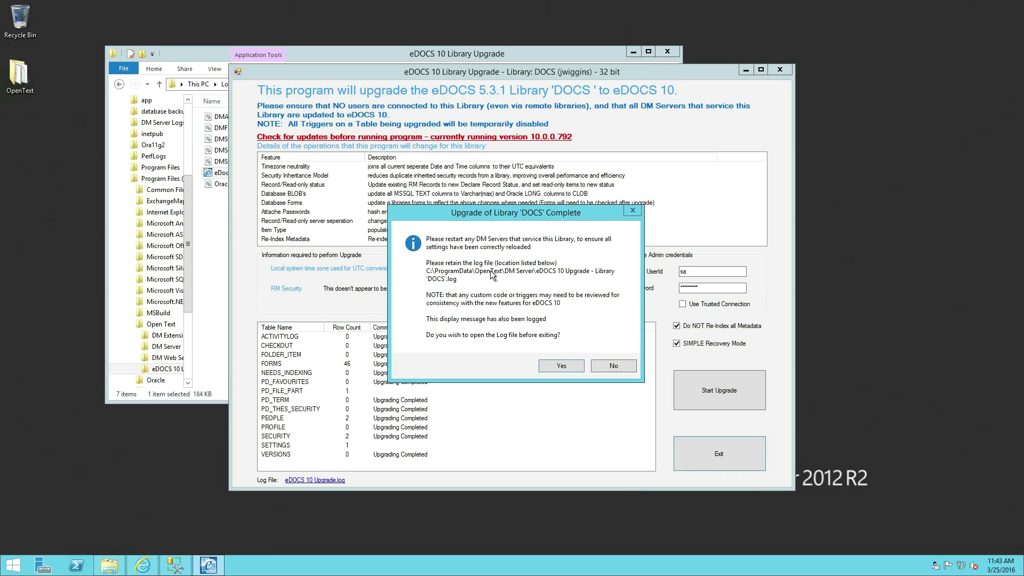
{"action": "left_click", "coordinate": [561, 366]}
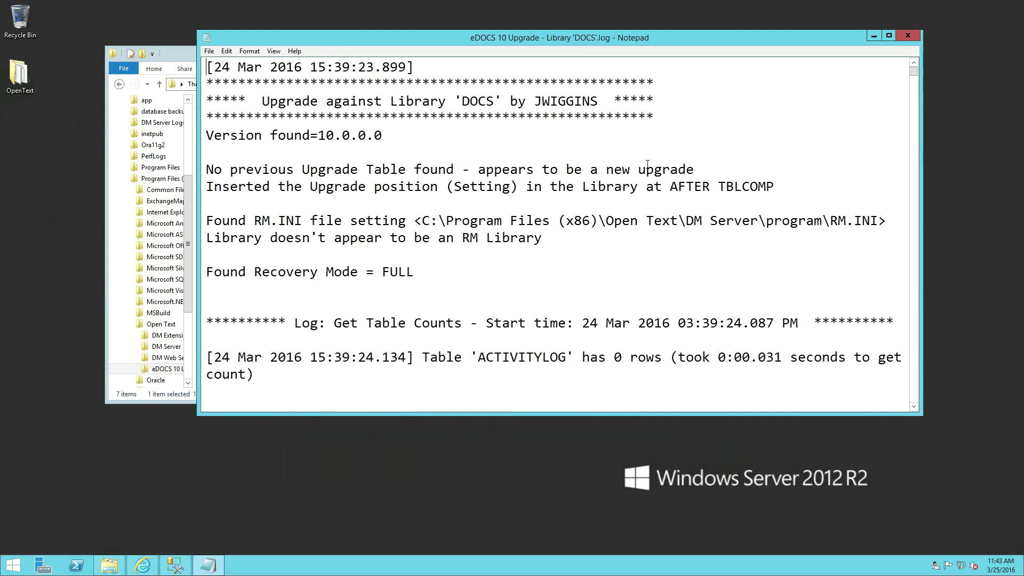
- Close the upgrade log in Notepad and the eDOCS 10 Library Upgrade folder window
{"action": "scroll", "coordinate": [682, 257], "scroll_direction": "down", "scroll_amount": 10}
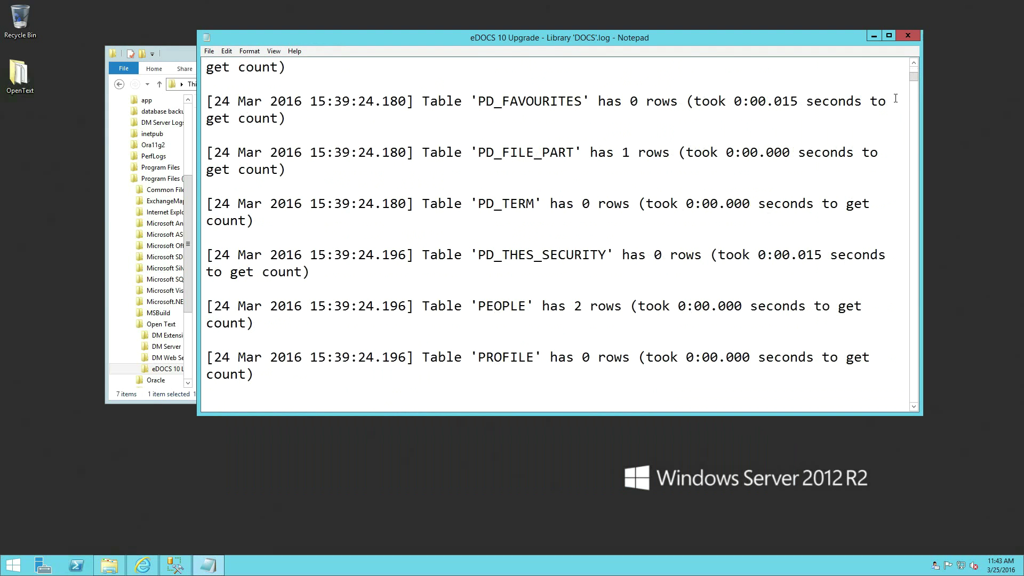
{"action": "left_click", "coordinate": [907, 34]}
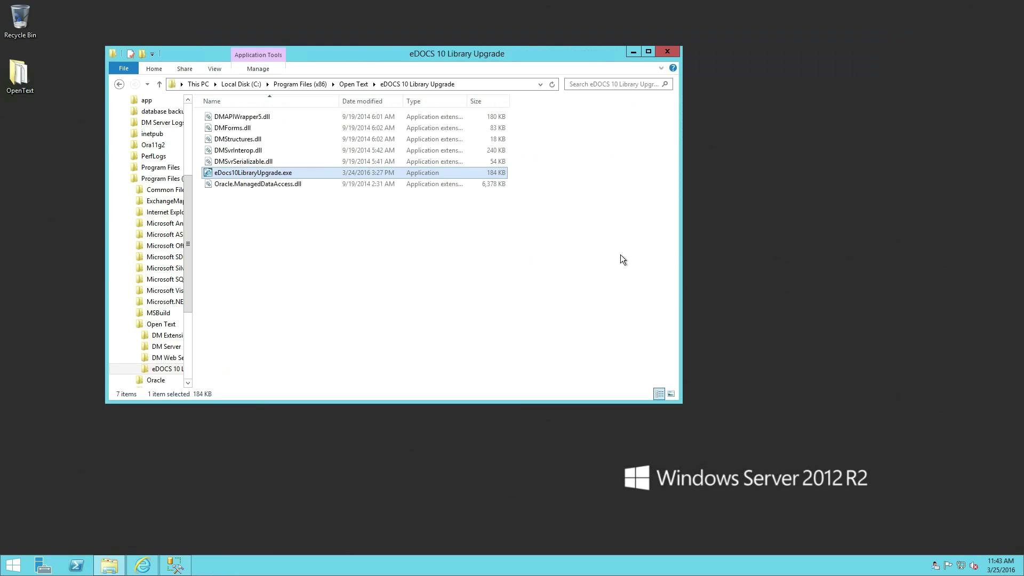
{"action": "left_click", "coordinate": [666, 51]}
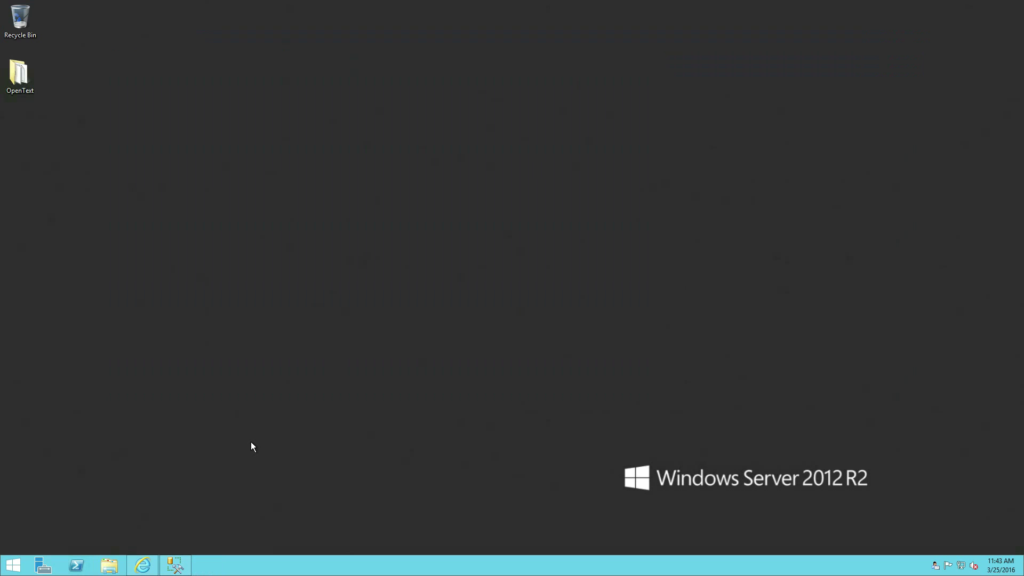
- Launch DM Server Manager from a 'dm' Start search and begin adding a SearchServer index
{"action": "left_click", "coordinate": [15, 568]}
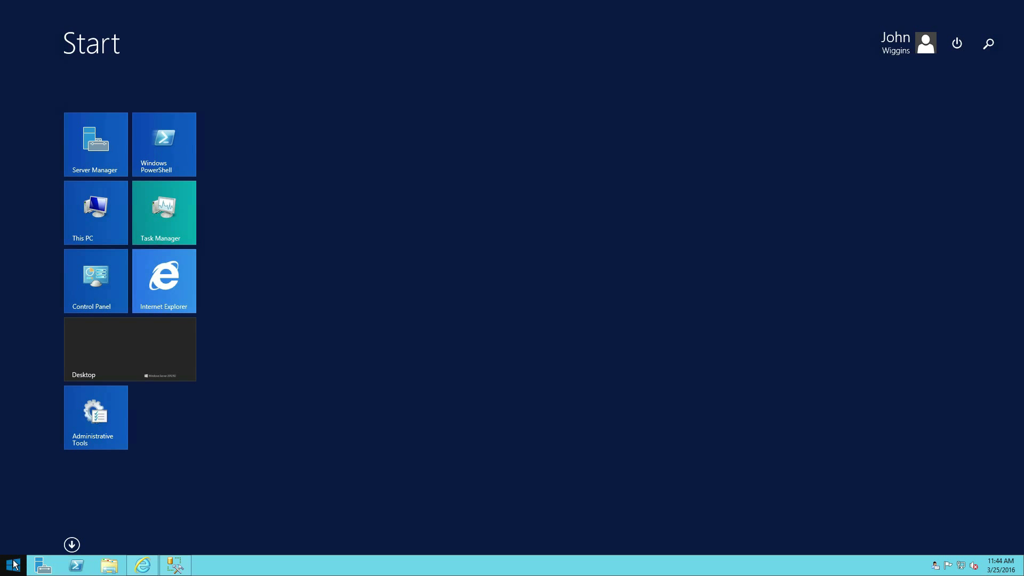
{"action": "type", "text": "dm Server Manager"}
{"action": "key", "text": "Down"}
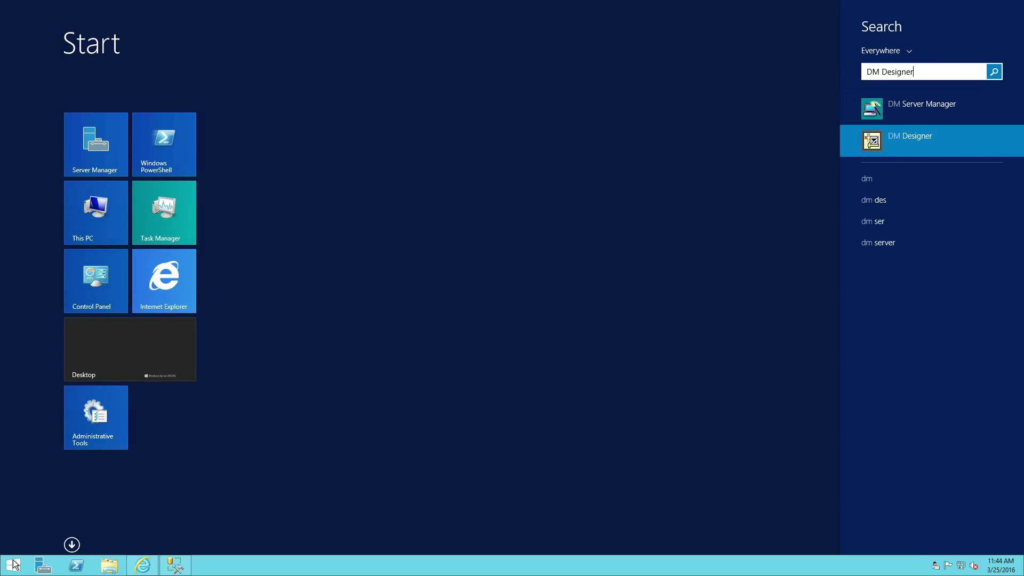
{"action": "key", "text": "Up"}
{"action": "key", "text": "Return"}
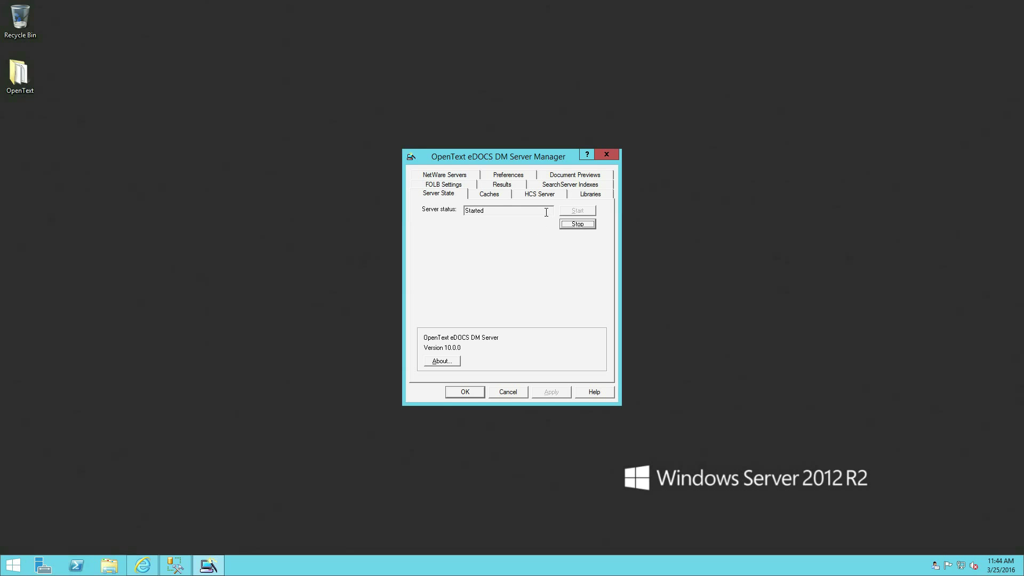
{"action": "left_click", "coordinate": [569, 185]}
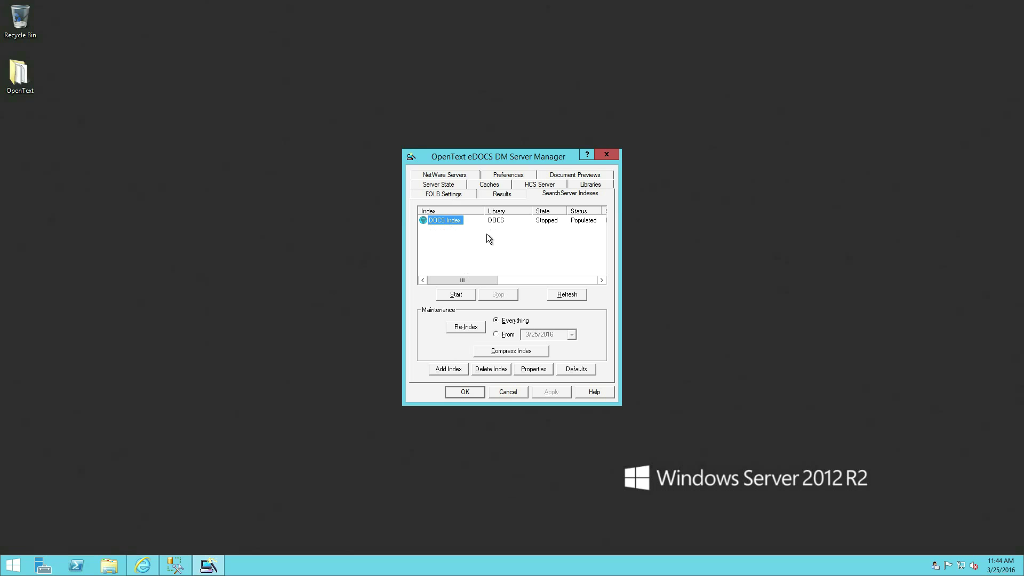
{"action": "left_click", "coordinate": [450, 369]}
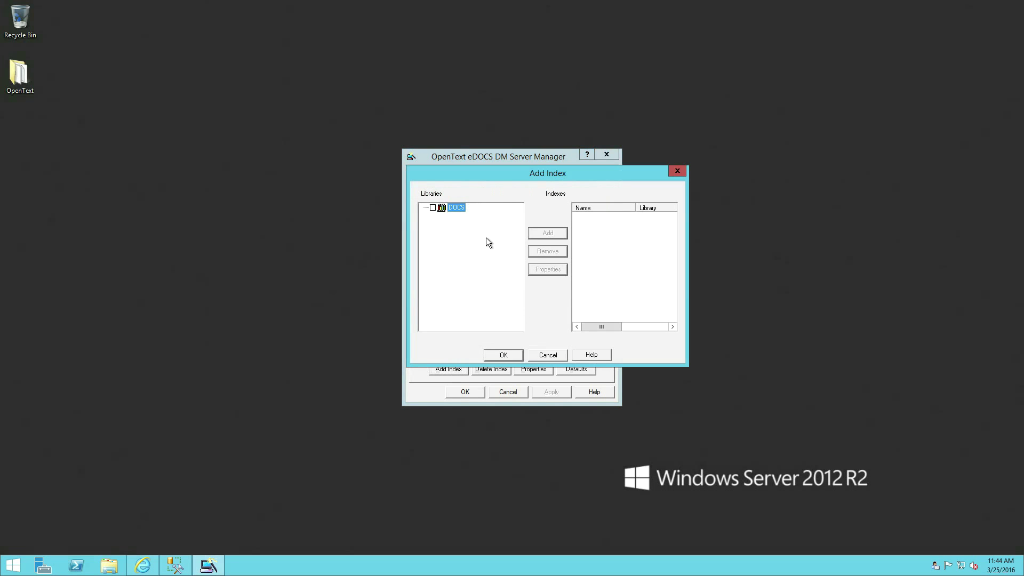
- Add an index for the DOCS library, name it 'DOCS 10 Index', and confirm
{"action": "left_click", "coordinate": [432, 207]}
{"action": "left_click", "coordinate": [535, 232]}
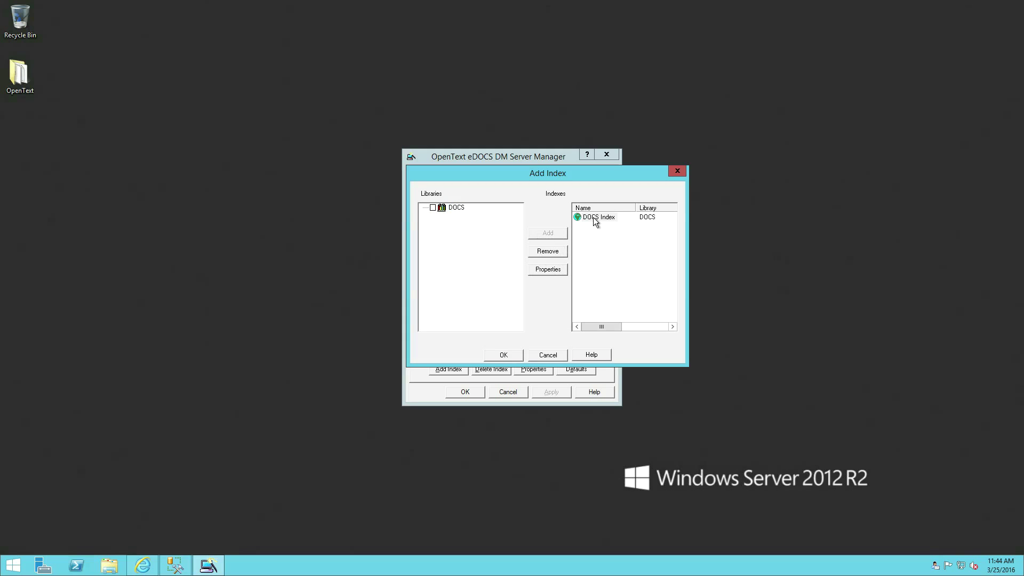
{"action": "left_click", "coordinate": [548, 270]}
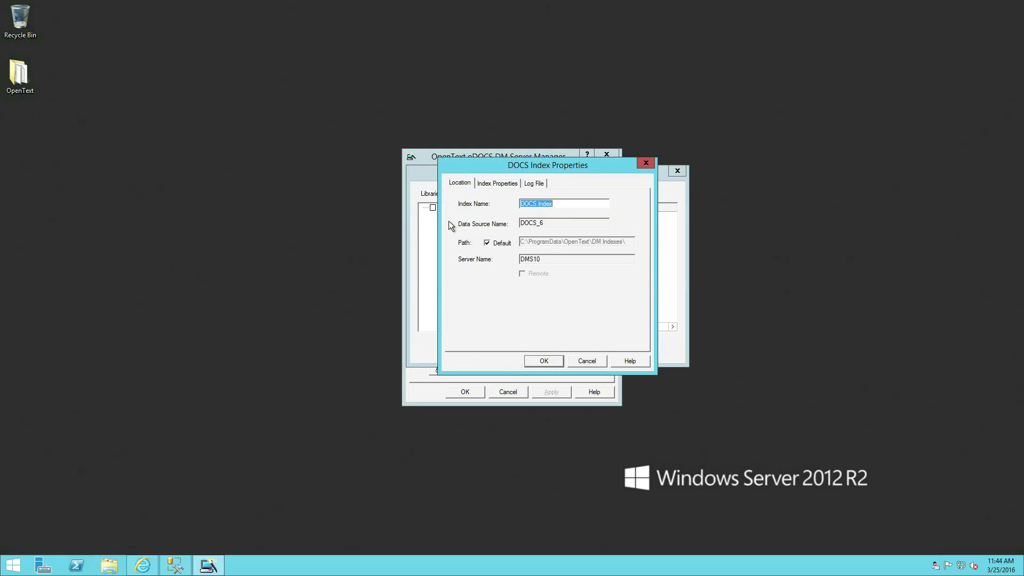
{"action": "left_click", "coordinate": [537, 203]}
{"action": "left_click", "coordinate": [548, 361]}
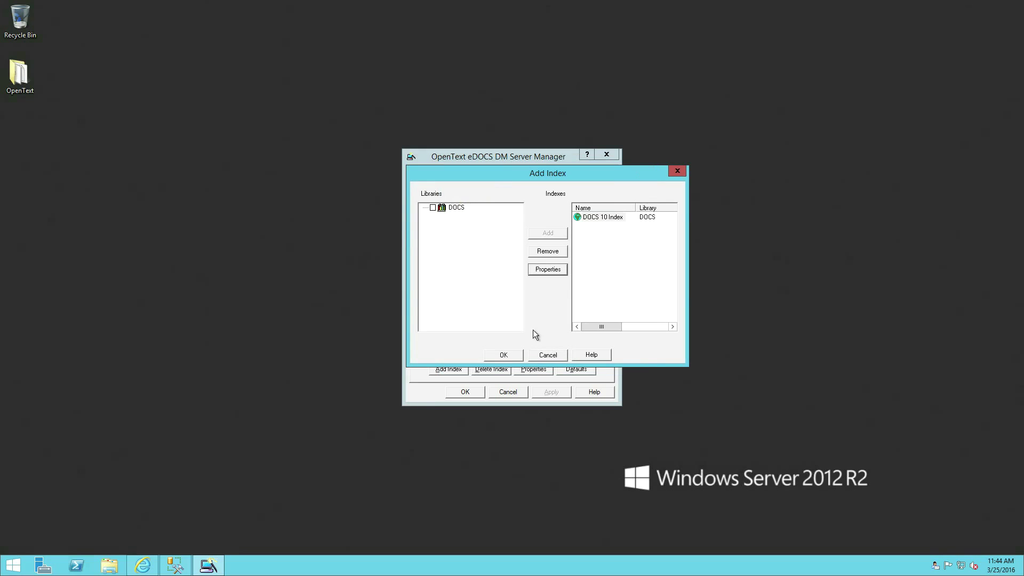
{"action": "left_click", "coordinate": [504, 355]}
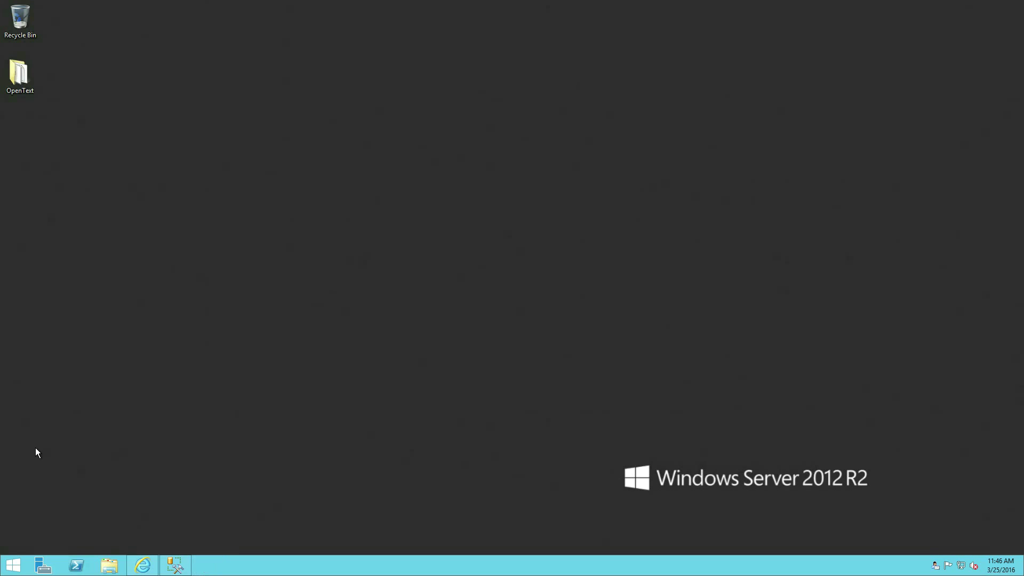
- Launch DM Designer from a 'dm' Start search and log in
{"action": "key", "text": "super"}
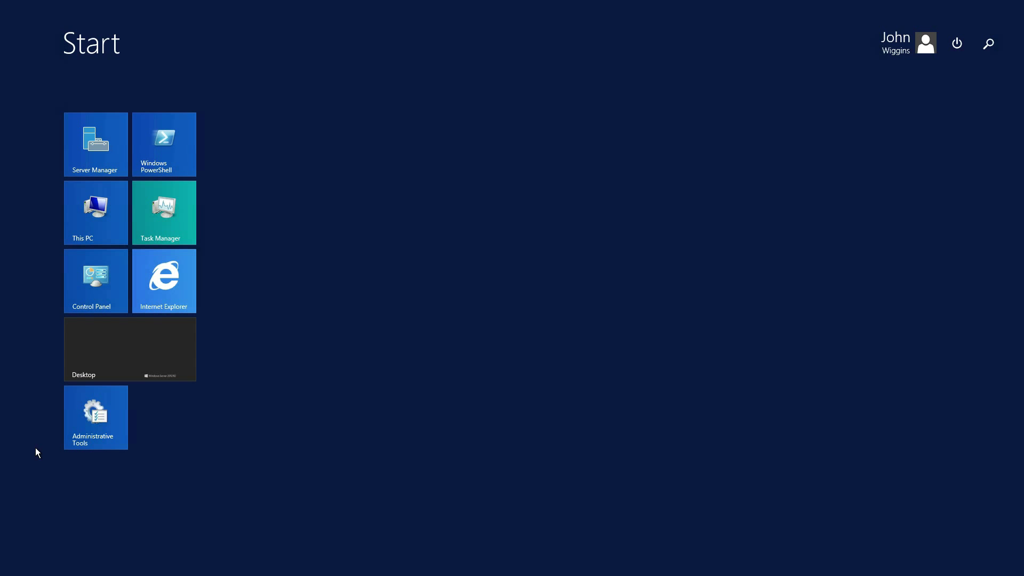
{"action": "type", "text": "dm Server Manager"}
{"action": "key", "text": "Down"}
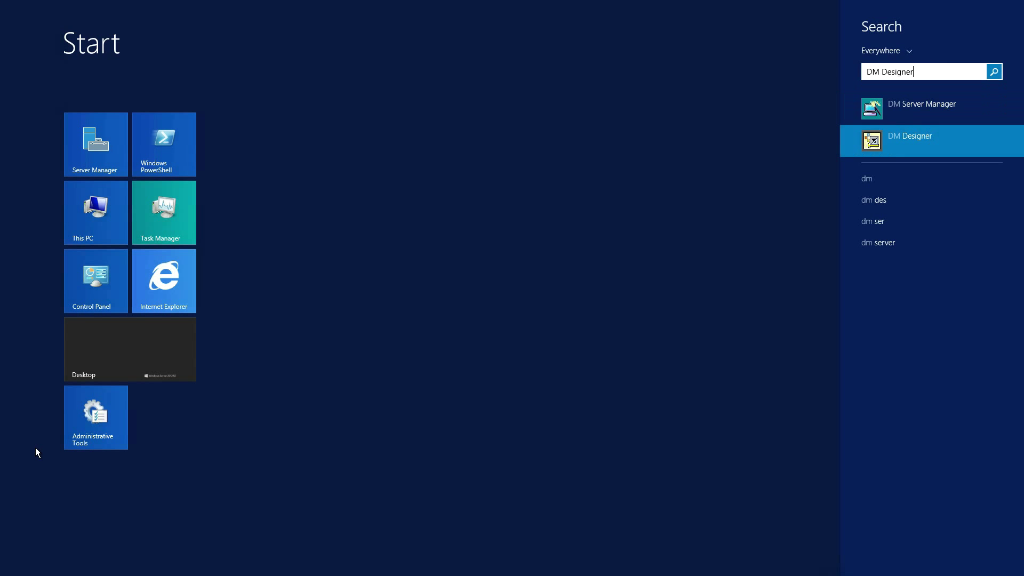
{"action": "key", "text": "Return"}
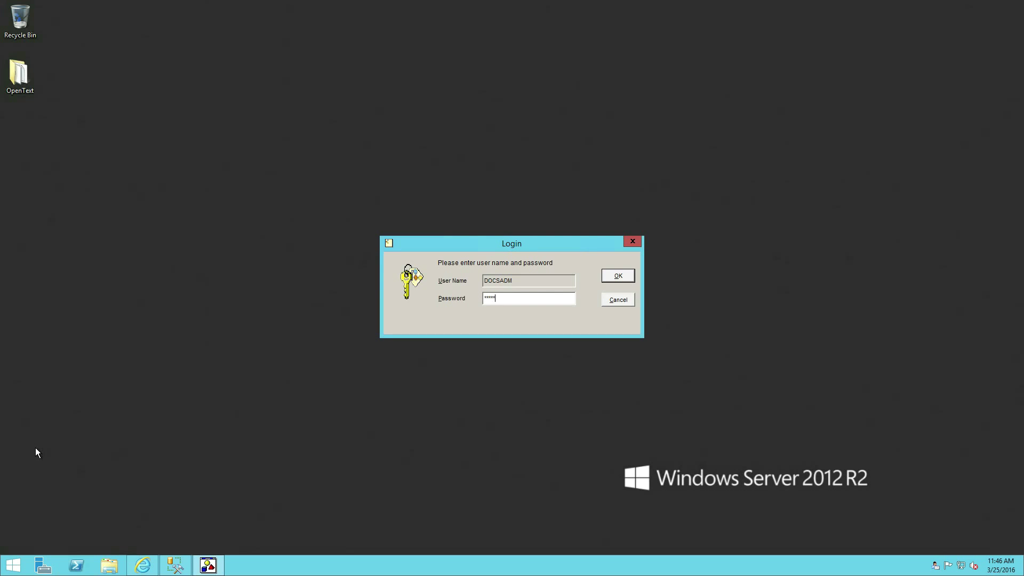
{"action": "key", "text": "Return"}
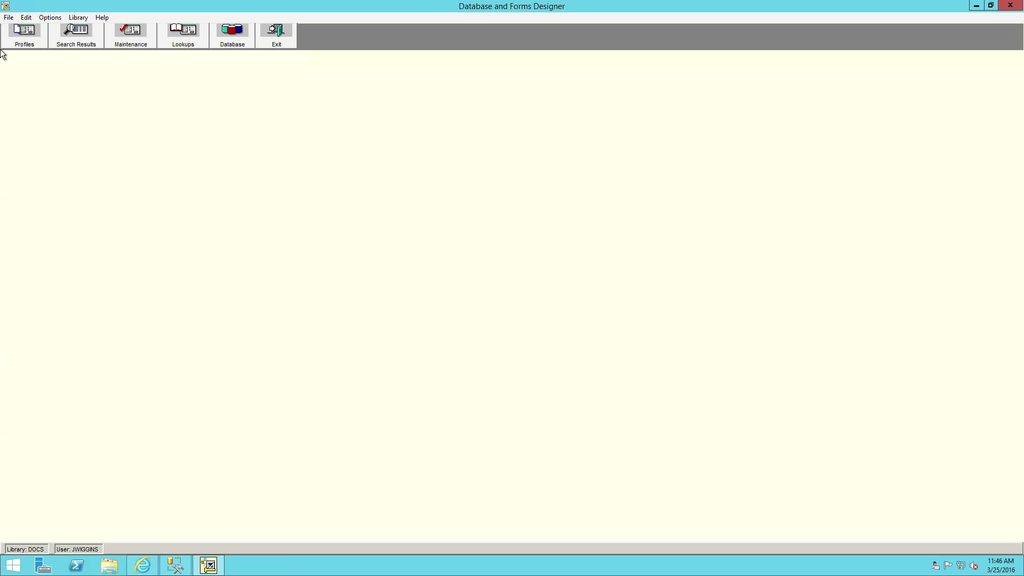
- Open the DEF_PROF.FRM form file from disk
{"action": "left_click", "coordinate": [8, 18]}
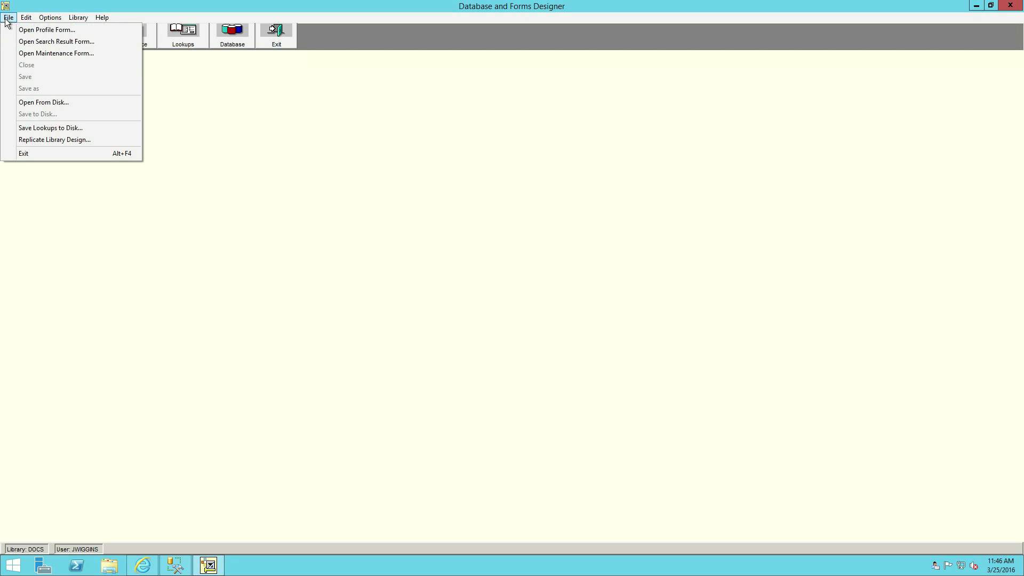
{"action": "left_click", "coordinate": [36, 101]}
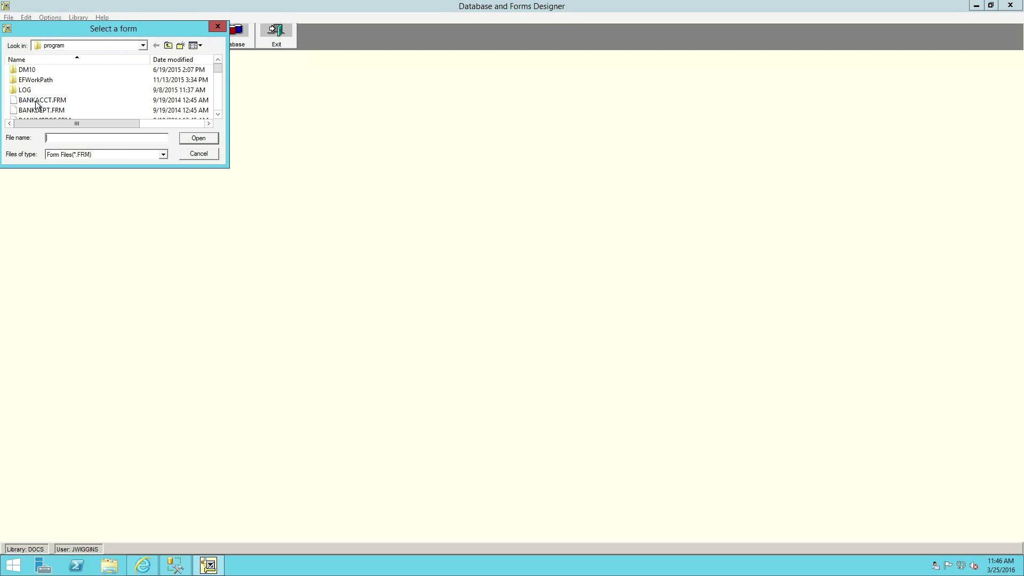
{"action": "left_click", "coordinate": [217, 114]}
{"action": "left_click", "coordinate": [217, 115]}
{"action": "left_click", "coordinate": [217, 114]}
{"action": "left_click", "coordinate": [217, 114]}
{"action": "left_click", "coordinate": [217, 114]}
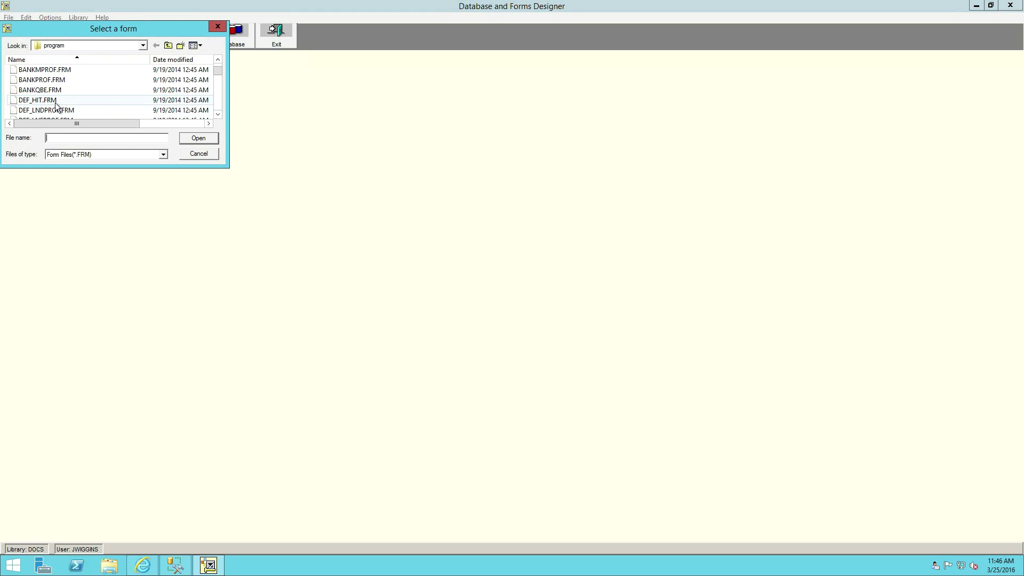
{"action": "left_click", "coordinate": [218, 114]}
{"action": "left_click", "coordinate": [217, 114]}
{"action": "left_click", "coordinate": [218, 114]}
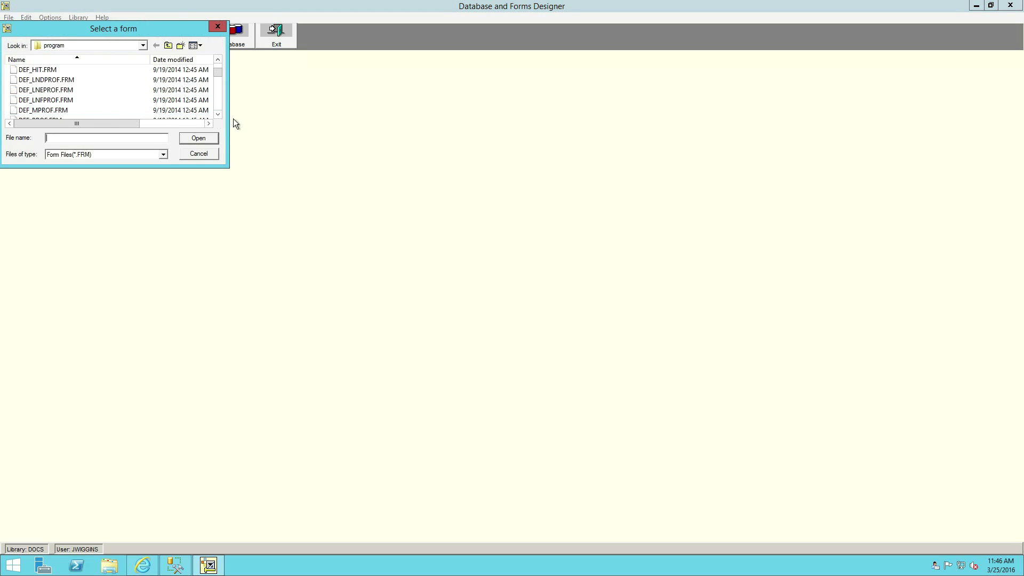
{"action": "left_click", "coordinate": [218, 114]}
{"action": "left_click", "coordinate": [218, 114]}
{"action": "left_click", "coordinate": [218, 114]}
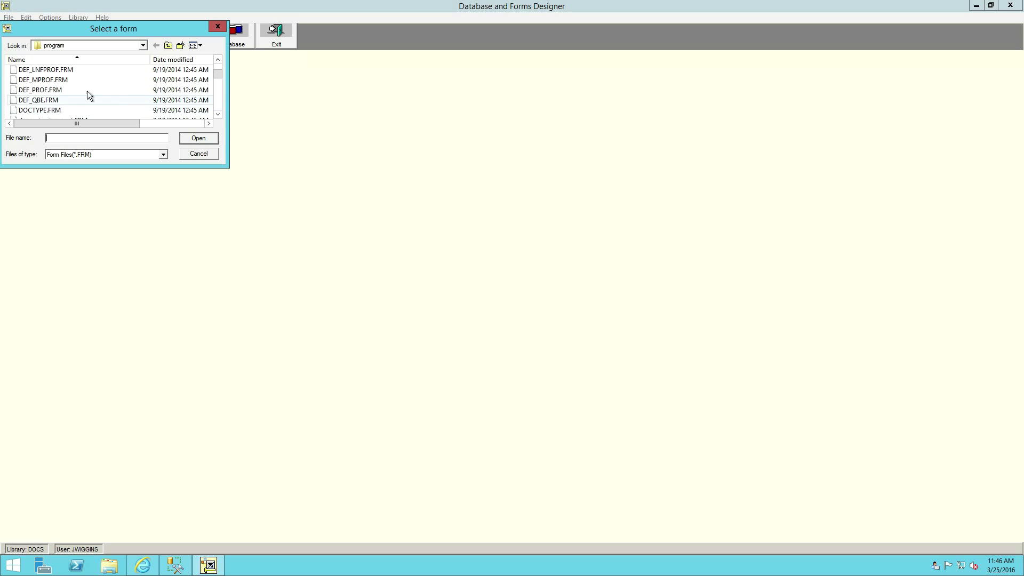
{"action": "left_click", "coordinate": [59, 89]}
{"action": "left_click", "coordinate": [200, 137]}
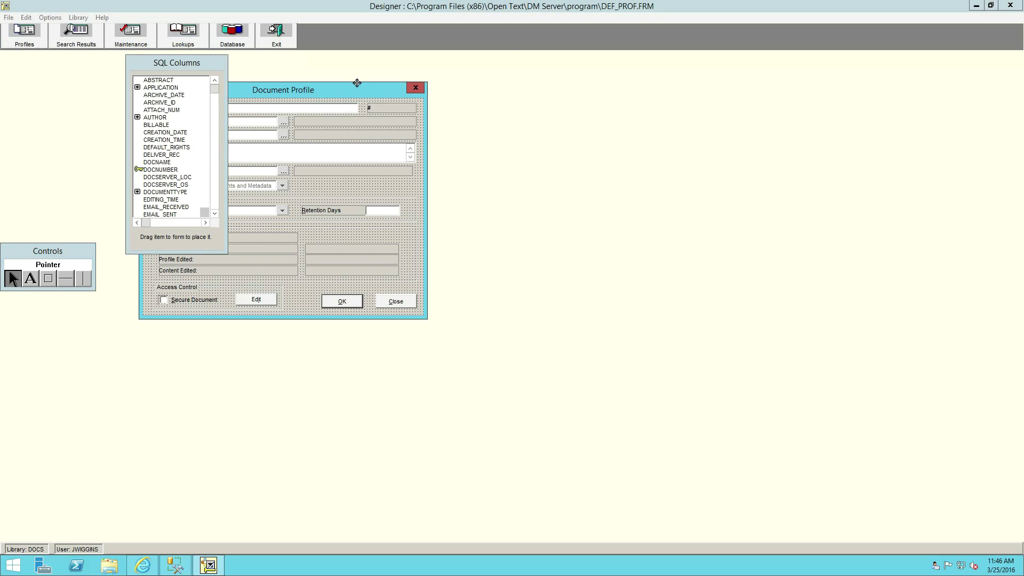
- Save the DEF_PROF form with Form Type Profile, then close the form and quit DM Designer
{"action": "left_click_drag", "start_coordinate": [353, 83], "coordinate": [580, 109]}
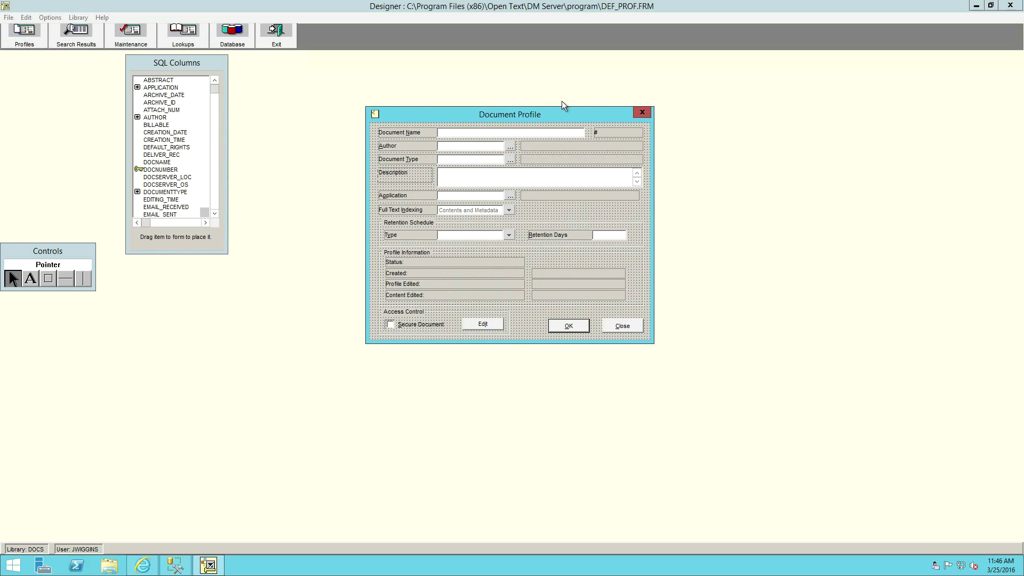
{"action": "left_click", "coordinate": [10, 18]}
{"action": "left_click", "coordinate": [22, 88]}
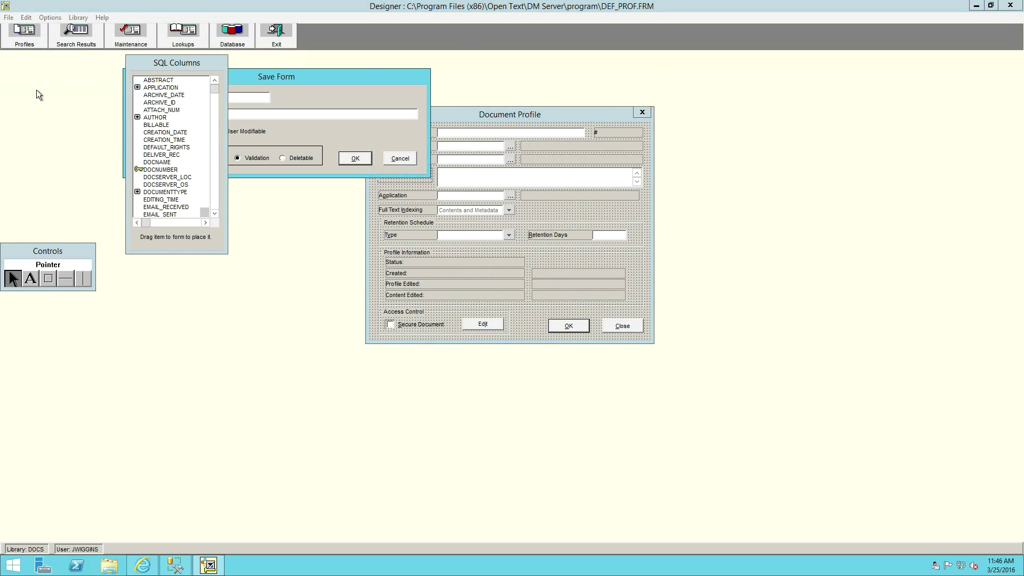
{"action": "left_click_drag", "start_coordinate": [360, 72], "coordinate": [565, 97]}
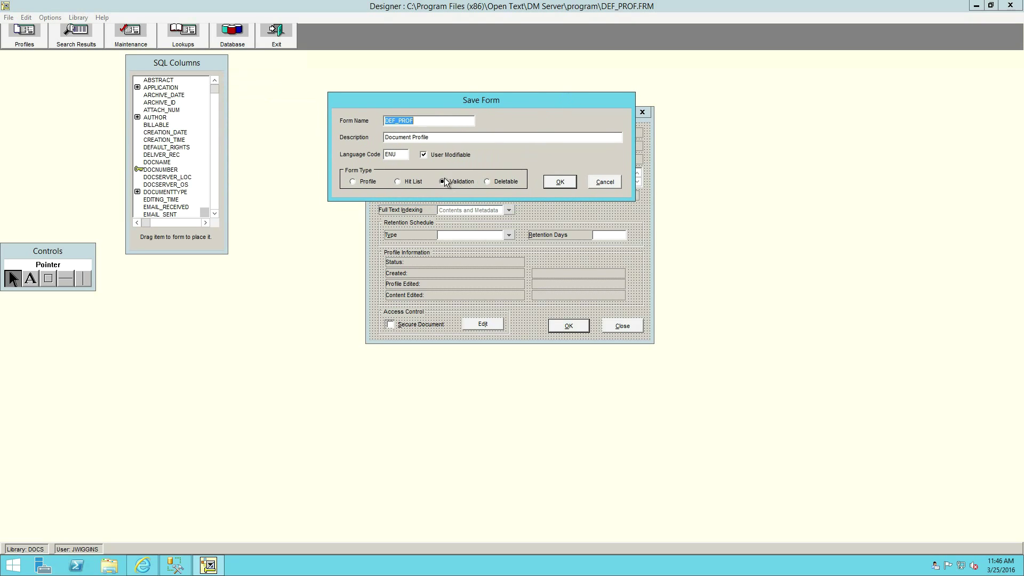
{"action": "left_click", "coordinate": [352, 181]}
{"action": "left_click", "coordinate": [605, 182]}
{"action": "left_click", "coordinate": [641, 115]}
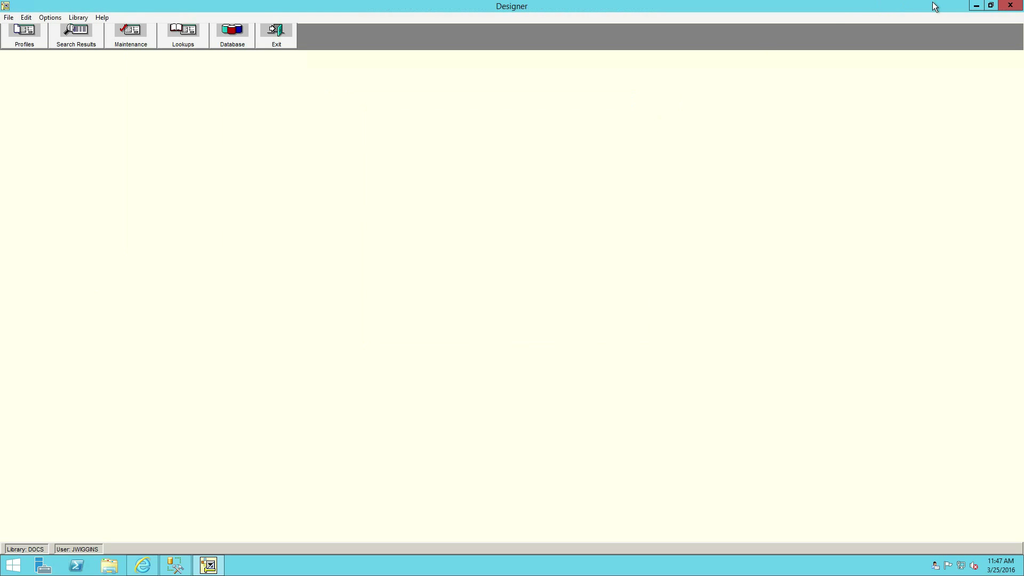
{"action": "left_click", "coordinate": [1010, 6]}
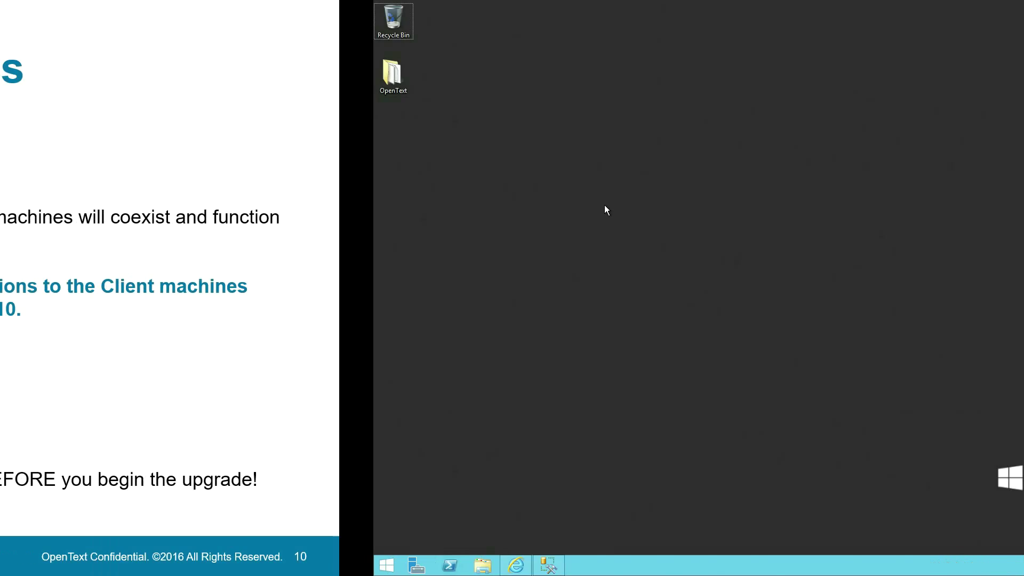